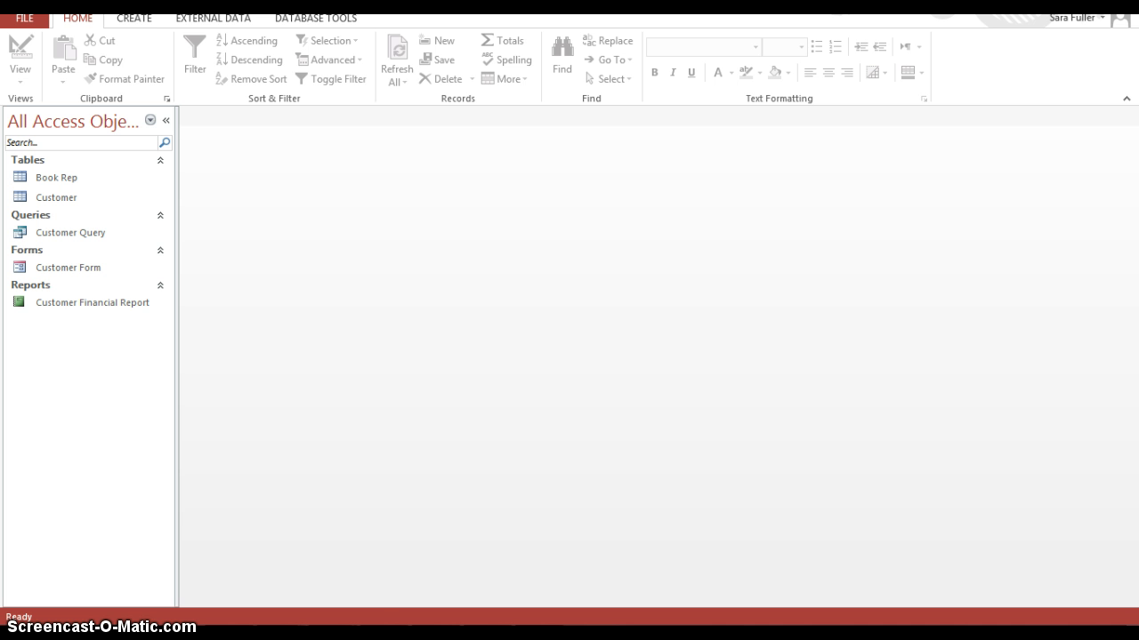
# - Create a new query in Design view based on the Customer table
pyautogui.click(133, 20)
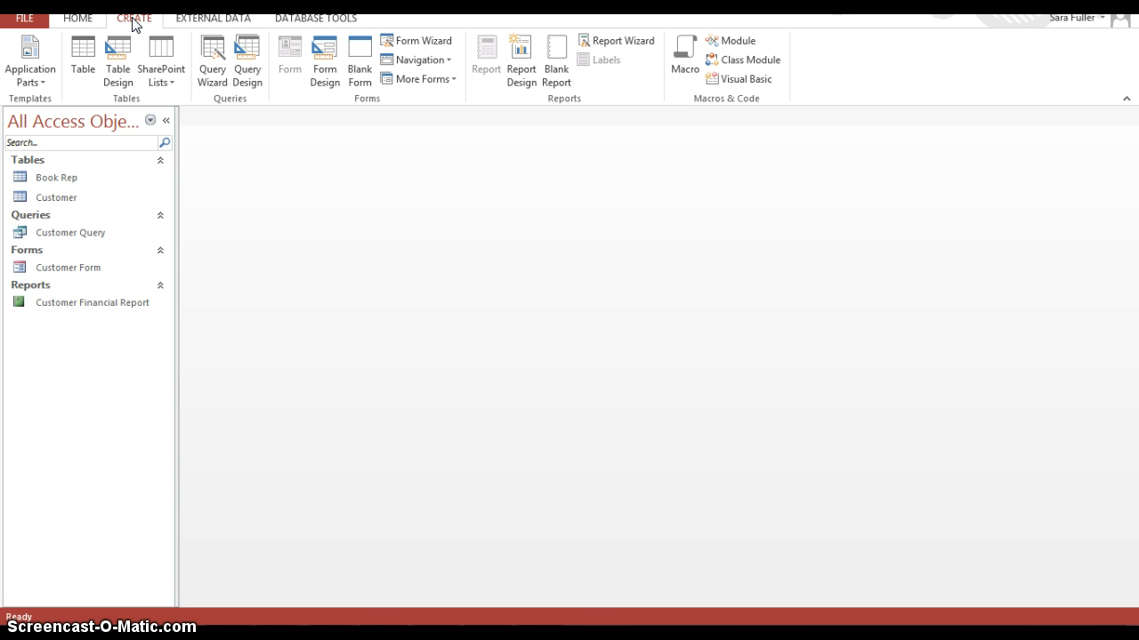
pyautogui.click(250, 70)
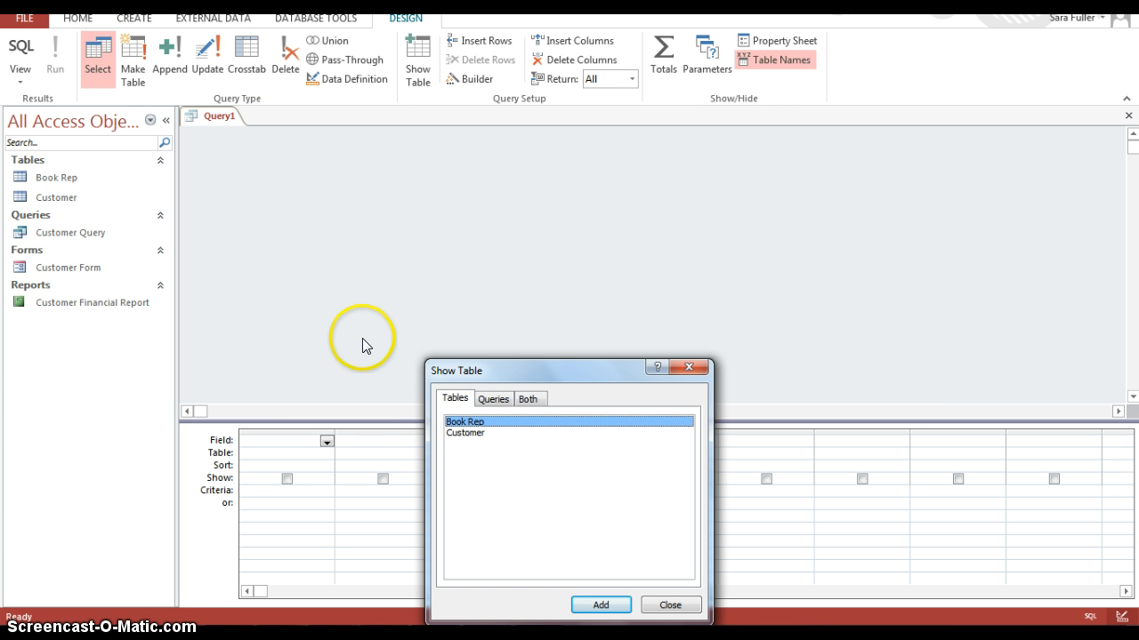
pyautogui.click(464, 434)
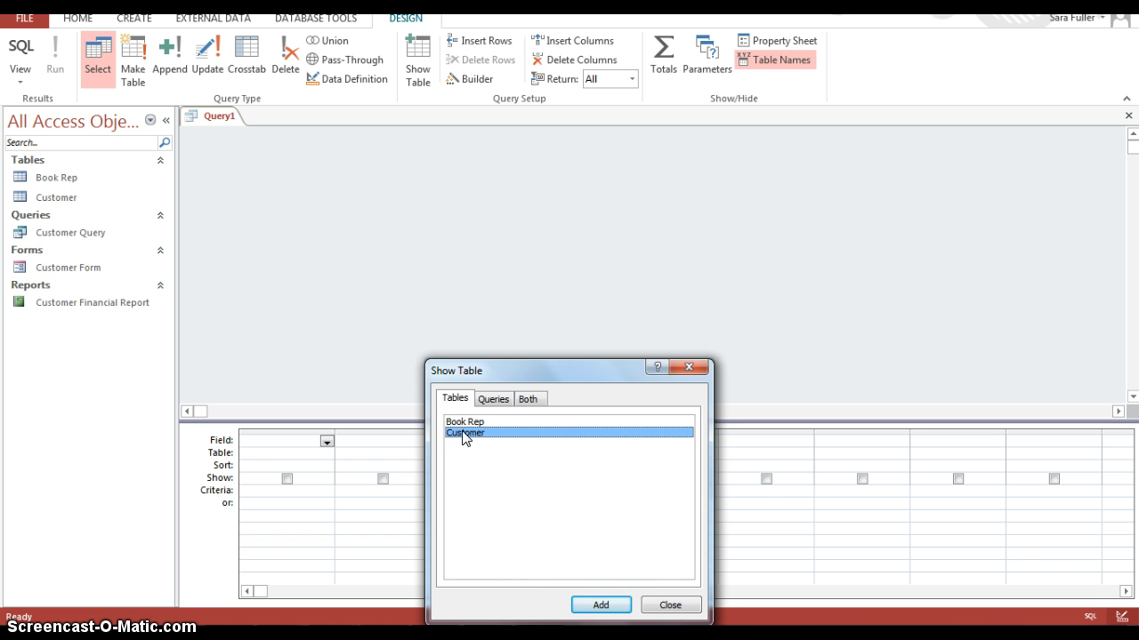
pyautogui.click(600, 604)
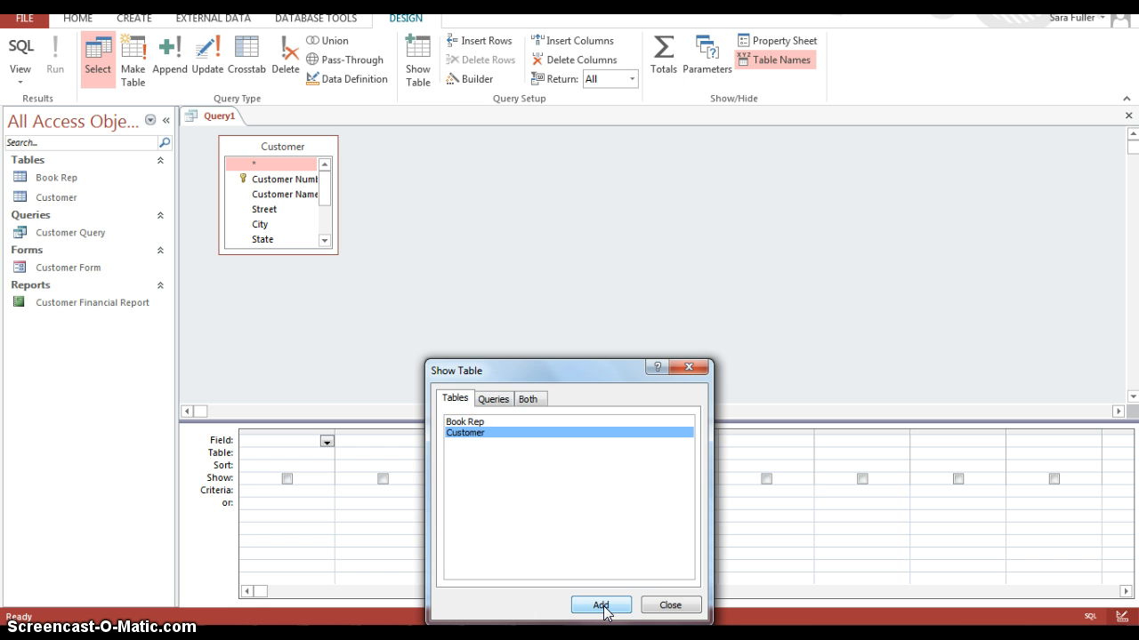
pyautogui.click(677, 606)
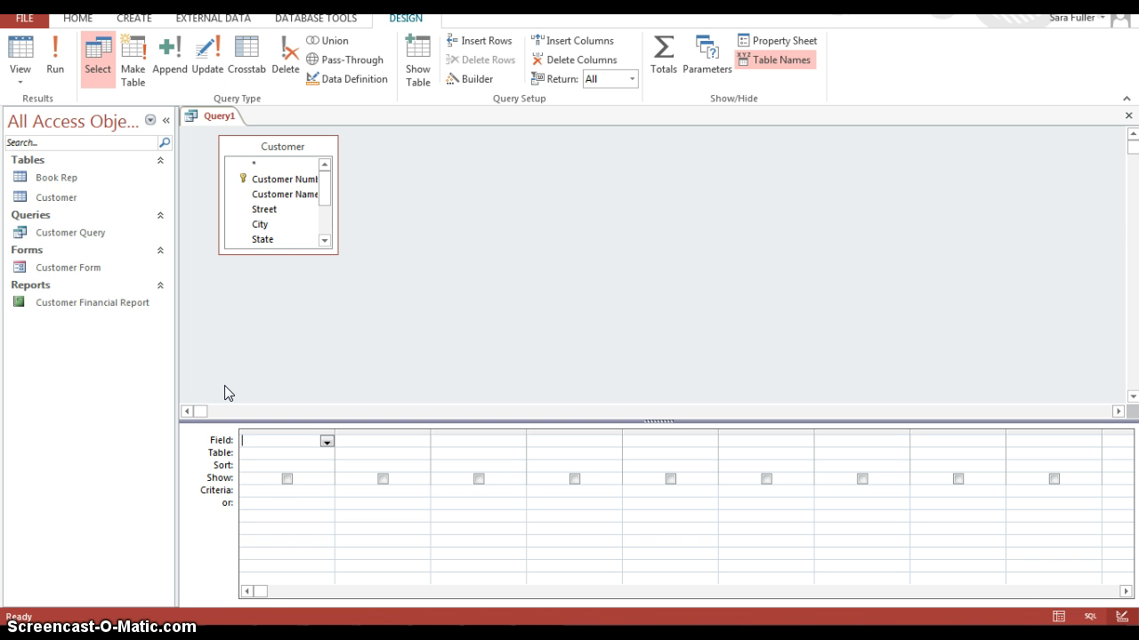
# - Add the Customer Number, Customer Name, Amount Paid and Current Due fields to the query design
pyautogui.doubleClick(294, 182)
pyautogui.doubleClick(293, 195)
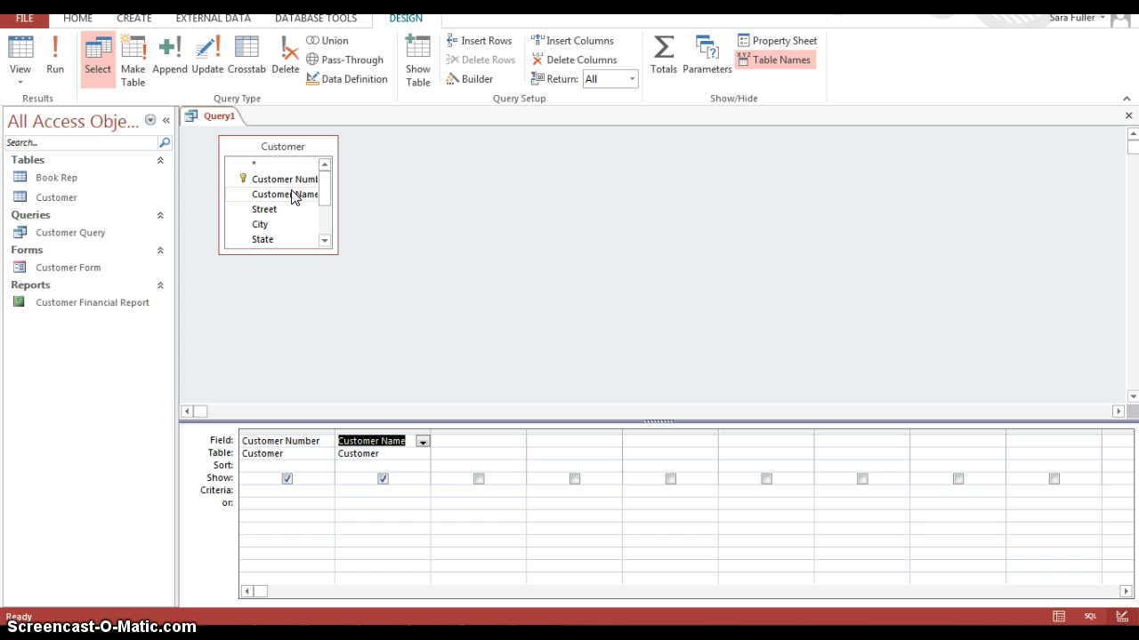
pyautogui.click(325, 242)
pyautogui.click(325, 242)
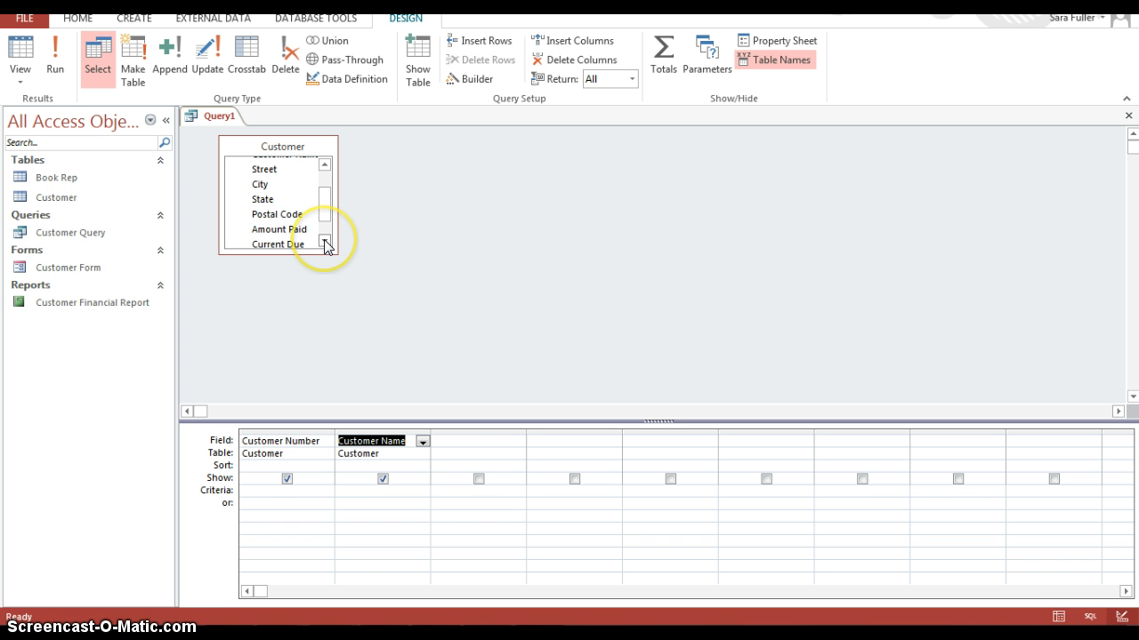
pyautogui.doubleClick(298, 229)
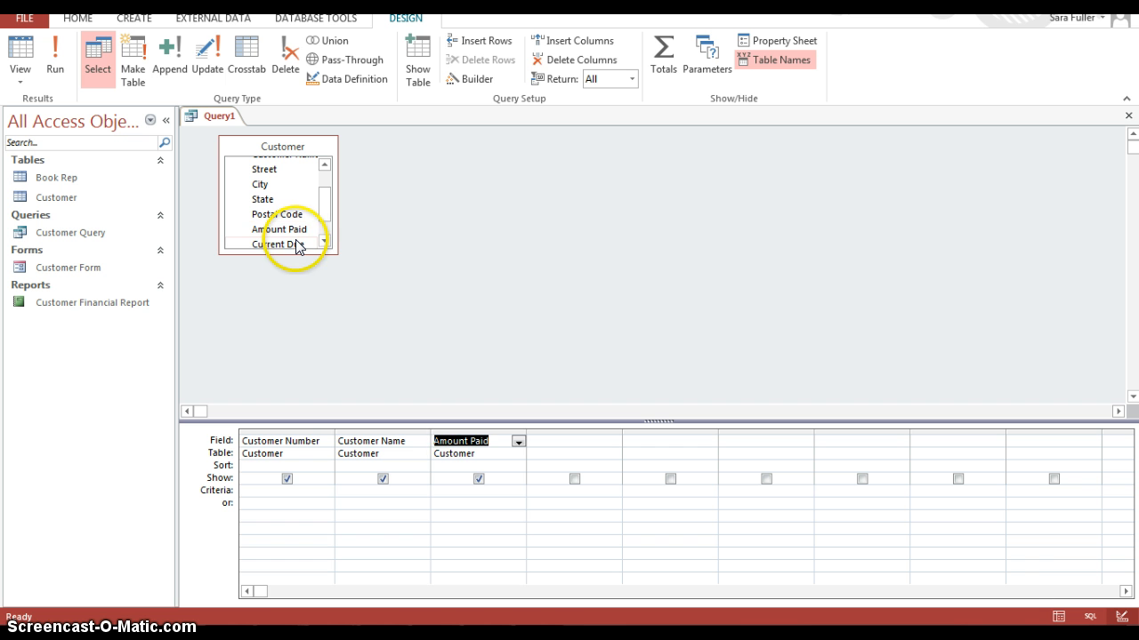
pyautogui.doubleClick(296, 243)
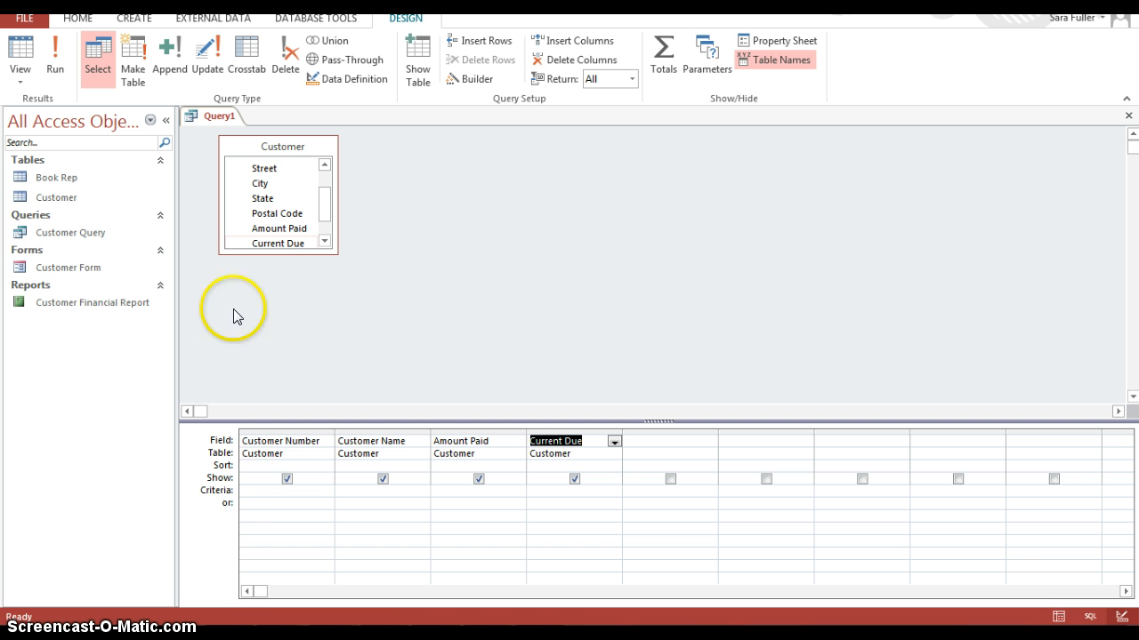
# - Enter the wanted customer's number as the Customer Number criterion and run the query
pyautogui.click(253, 491)
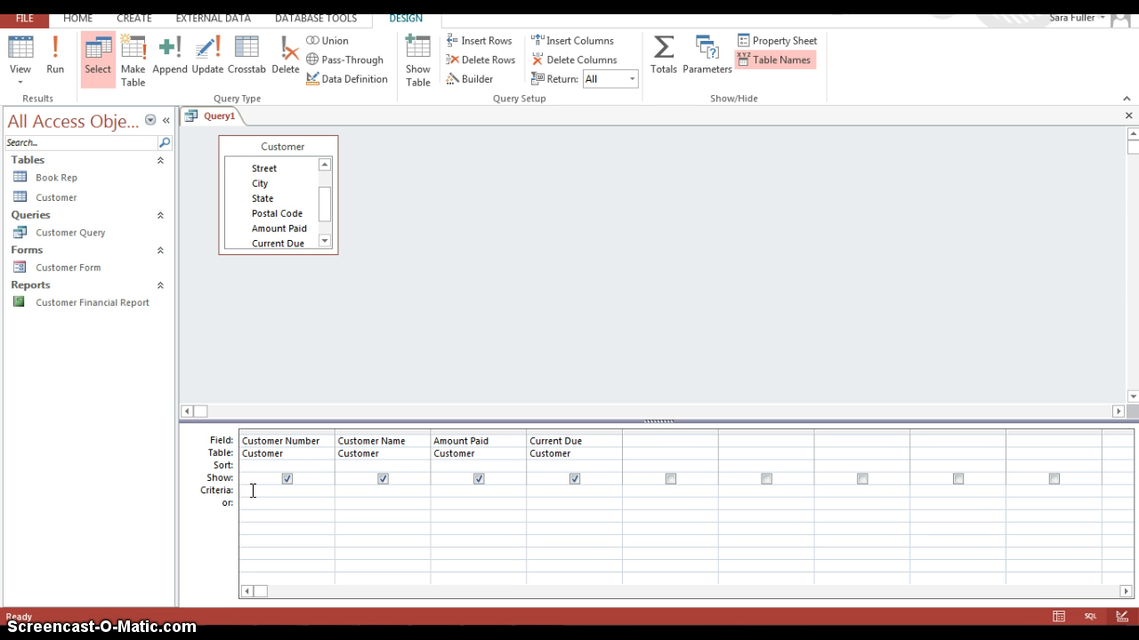
pyautogui.write('cSU10')
pyautogui.click(47, 47)
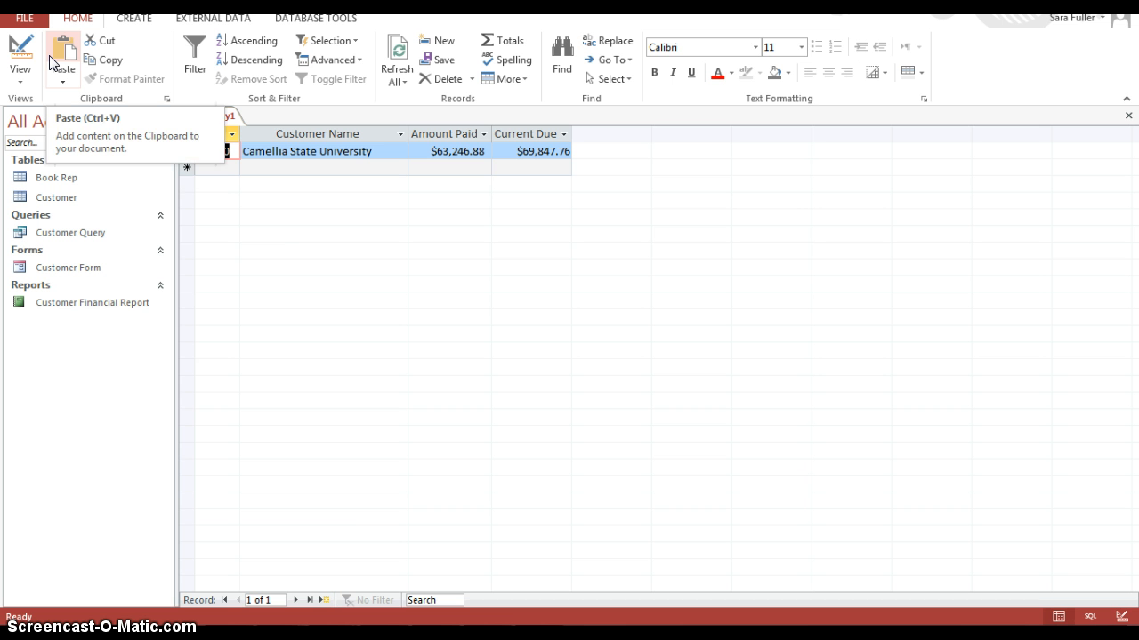
pyautogui.click(316, 270)
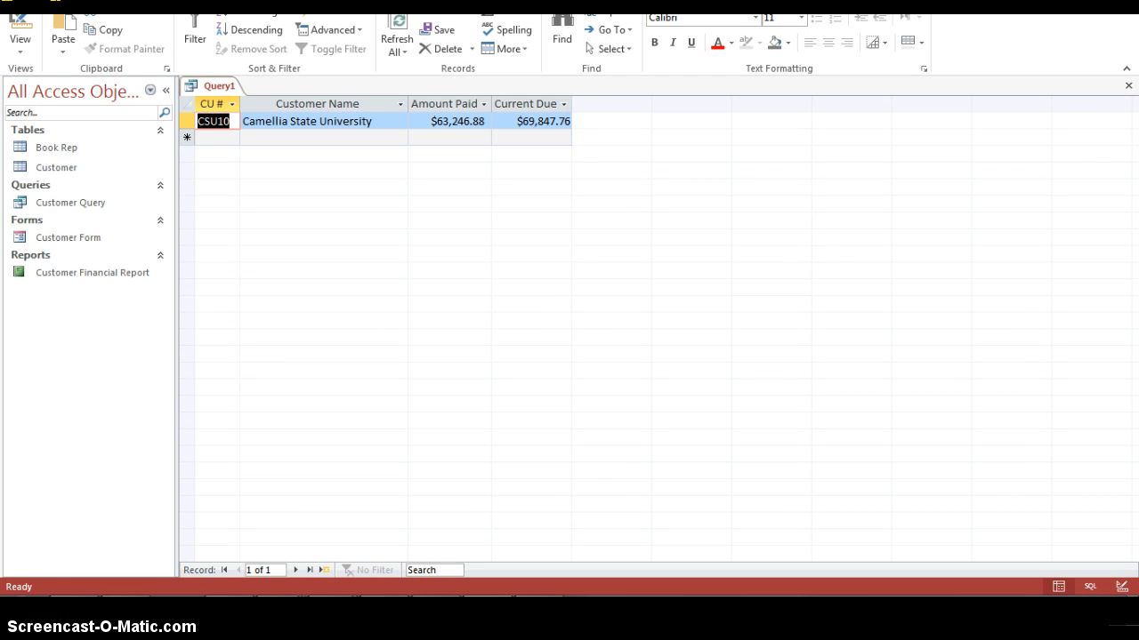
# - Save the query as Ch2q01
pyautogui.hotkey('ctrl', 's')
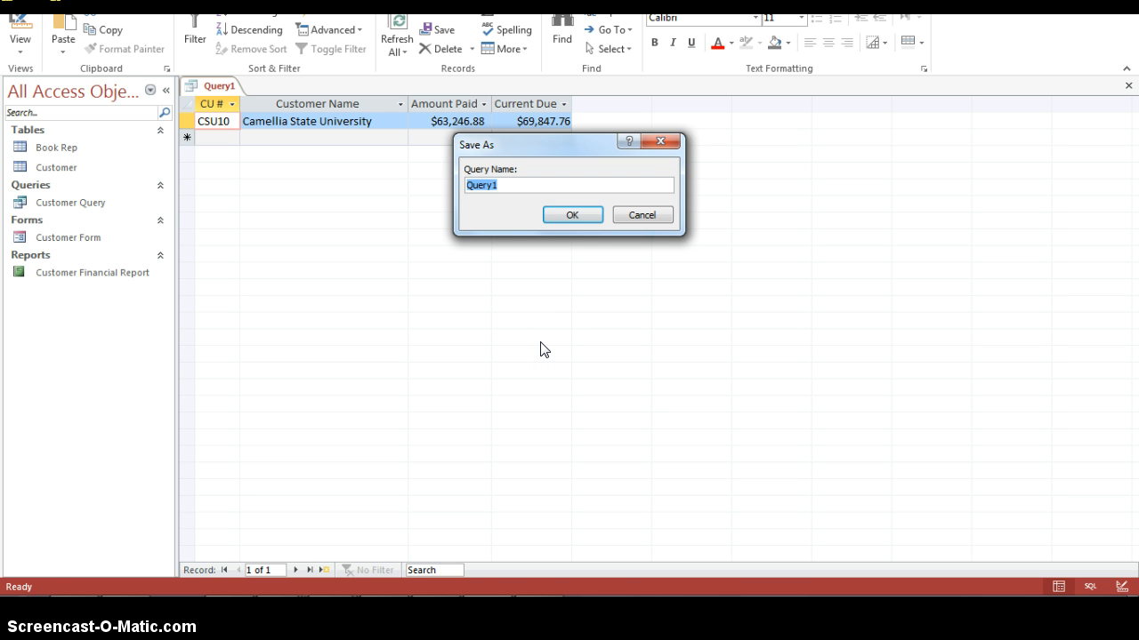
pyautogui.write('Ch2q01')
pyautogui.click(574, 219)
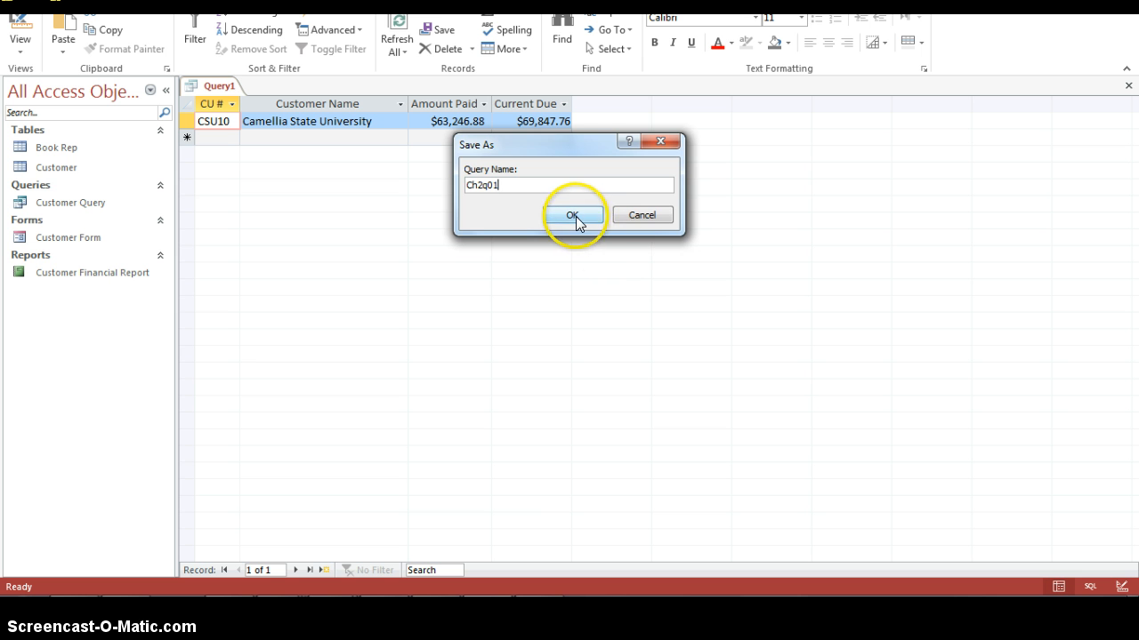
pyautogui.click(574, 220)
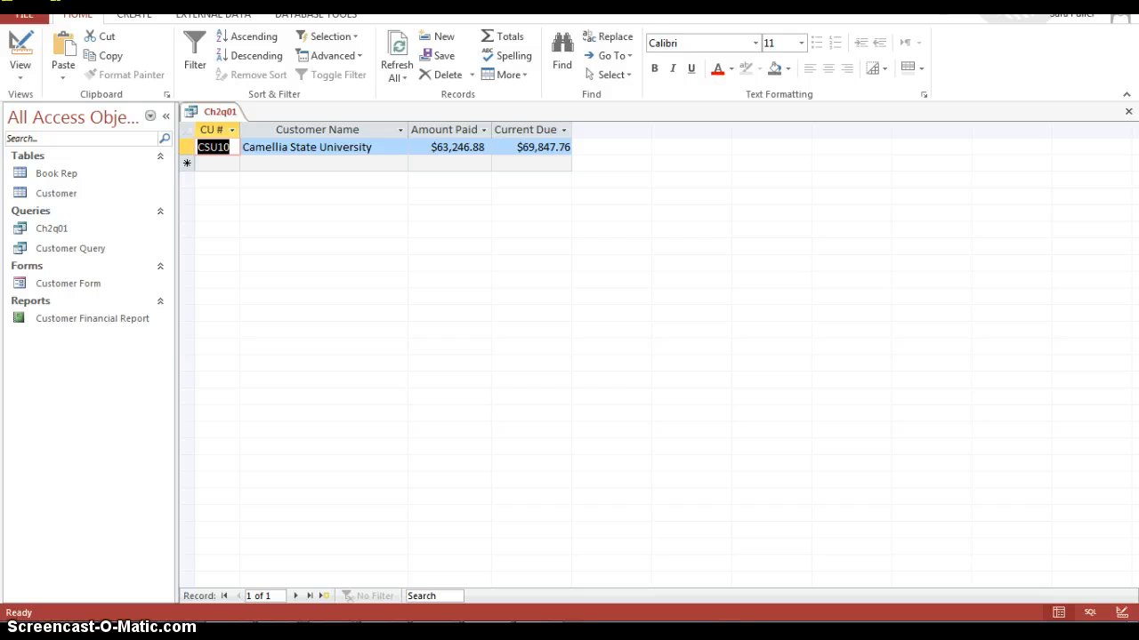
# - Replace the Customer Number criterion with S* under Customer Name in Design view and run the query
pyautogui.click(19, 55)
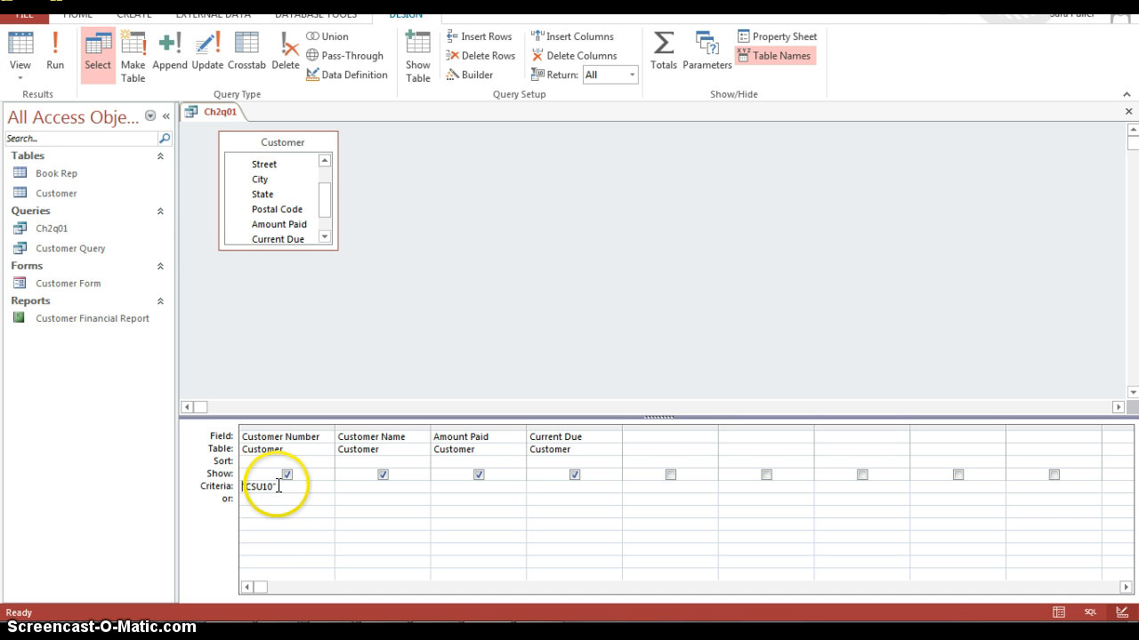
pyautogui.moveTo(257, 480); pyautogui.dragTo(225, 488)
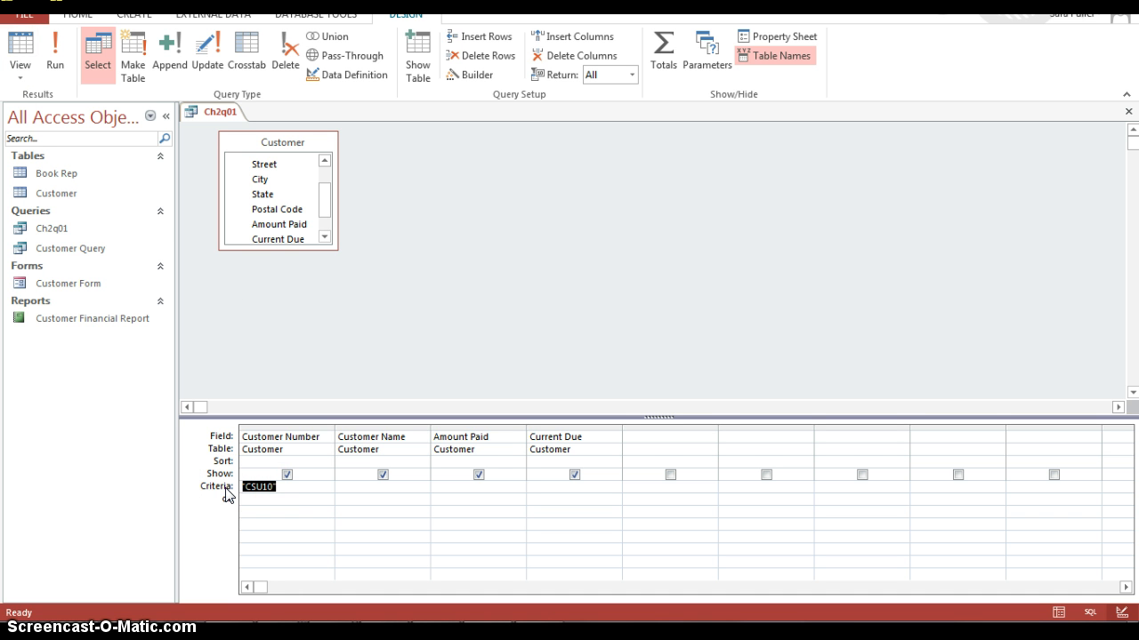
pyautogui.press('Delete')
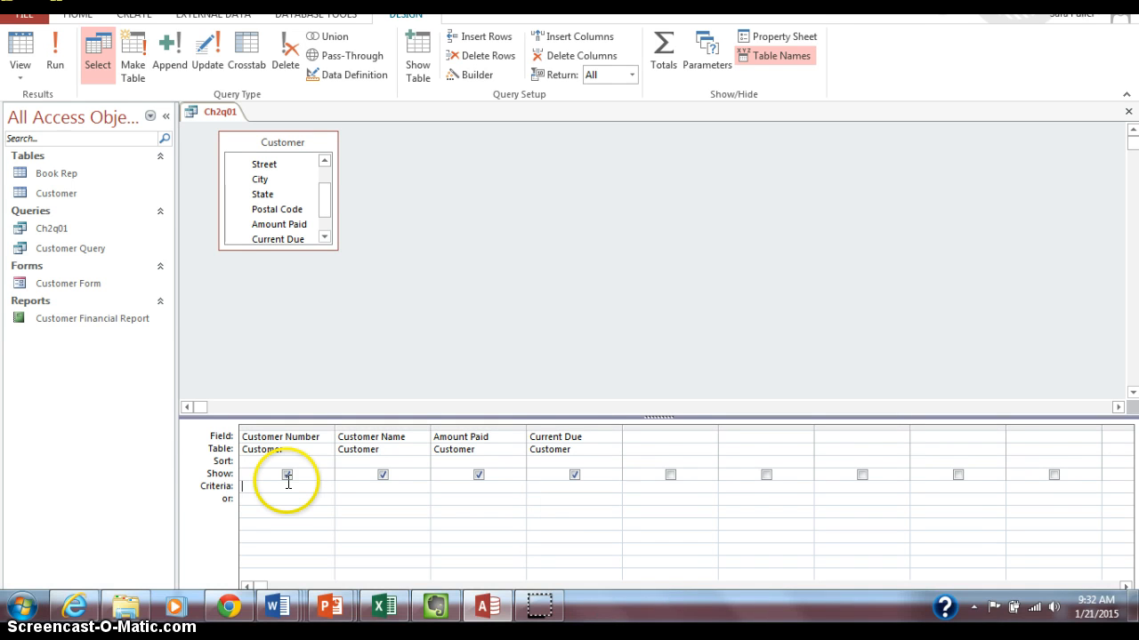
pyautogui.click(349, 491)
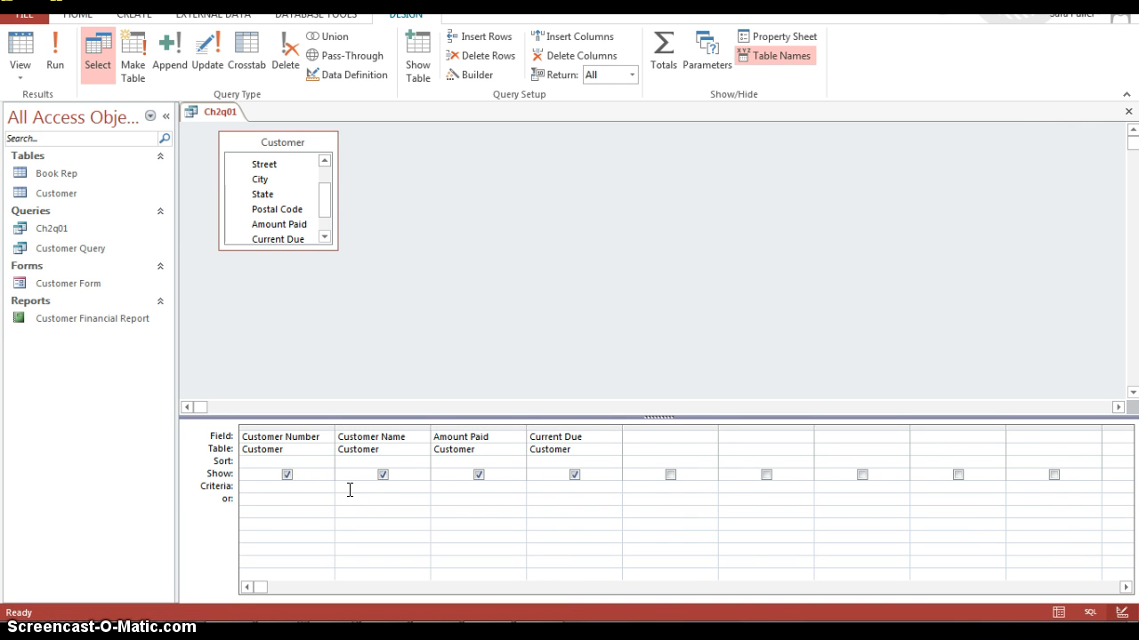
pyautogui.write('S')
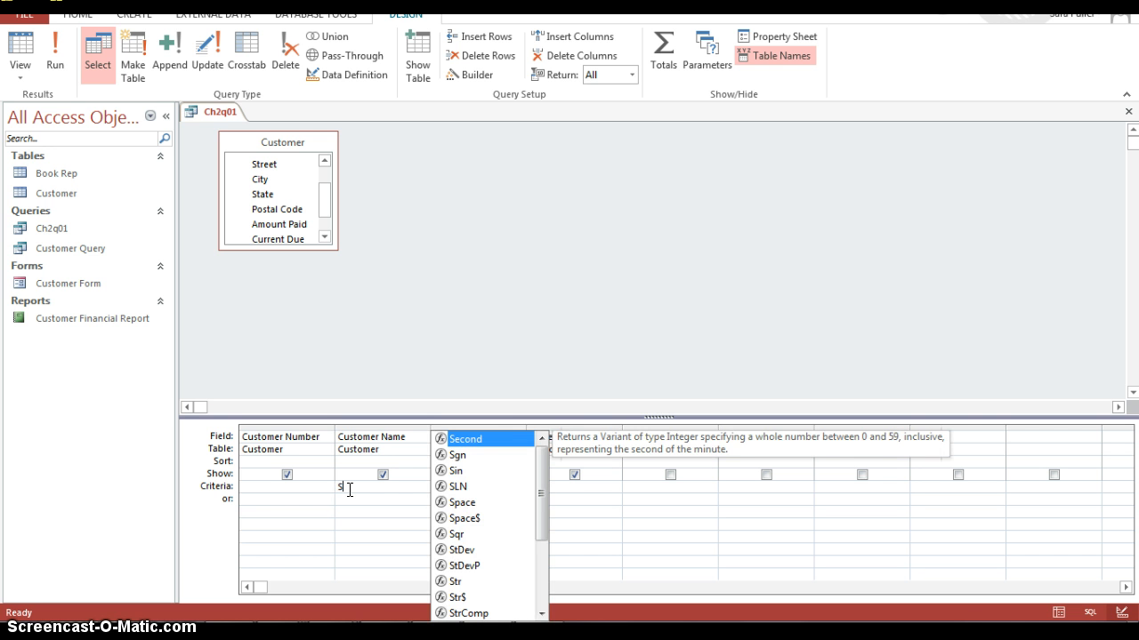
pyautogui.write('*')
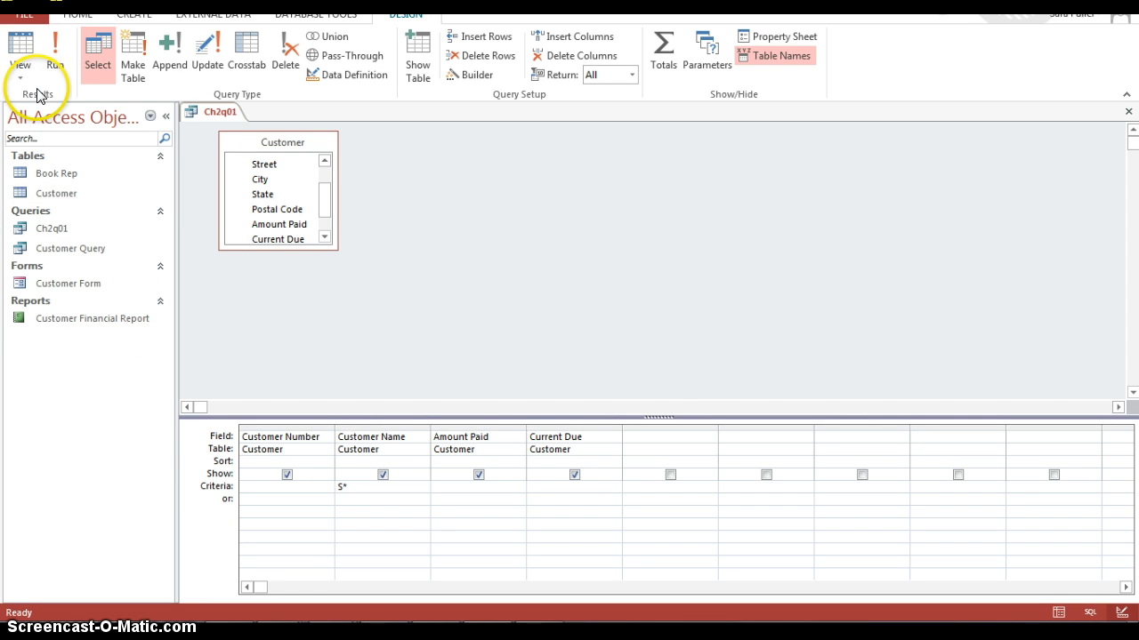
pyautogui.click(54, 55)
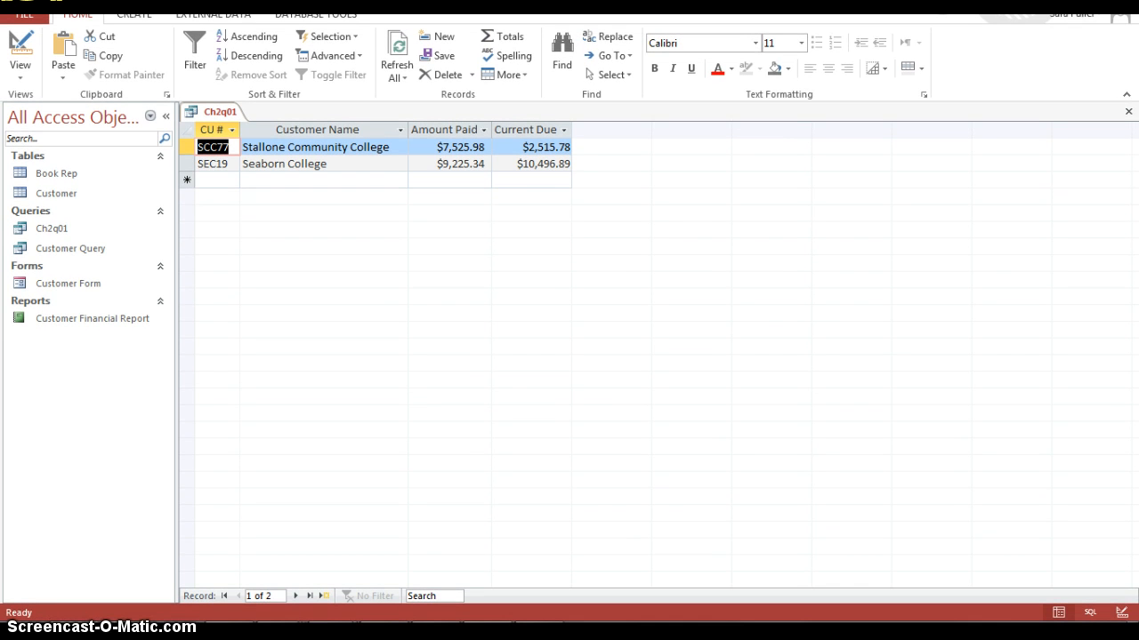
# - Save the current object as a new query named Ch2q02
pyautogui.click(19, 15)
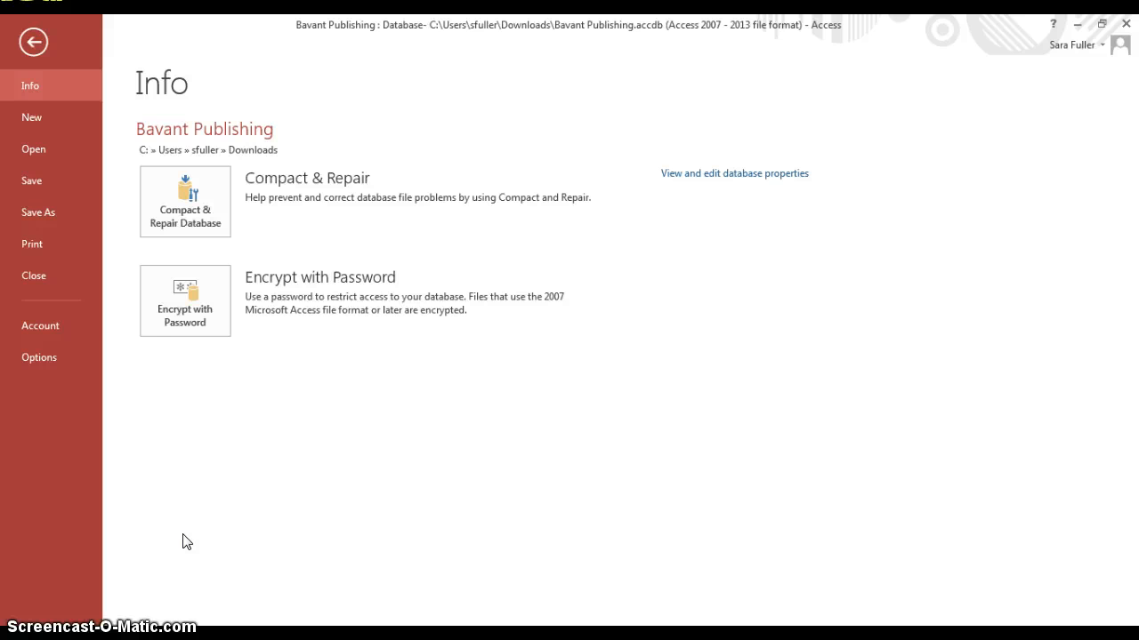
pyautogui.click(57, 214)
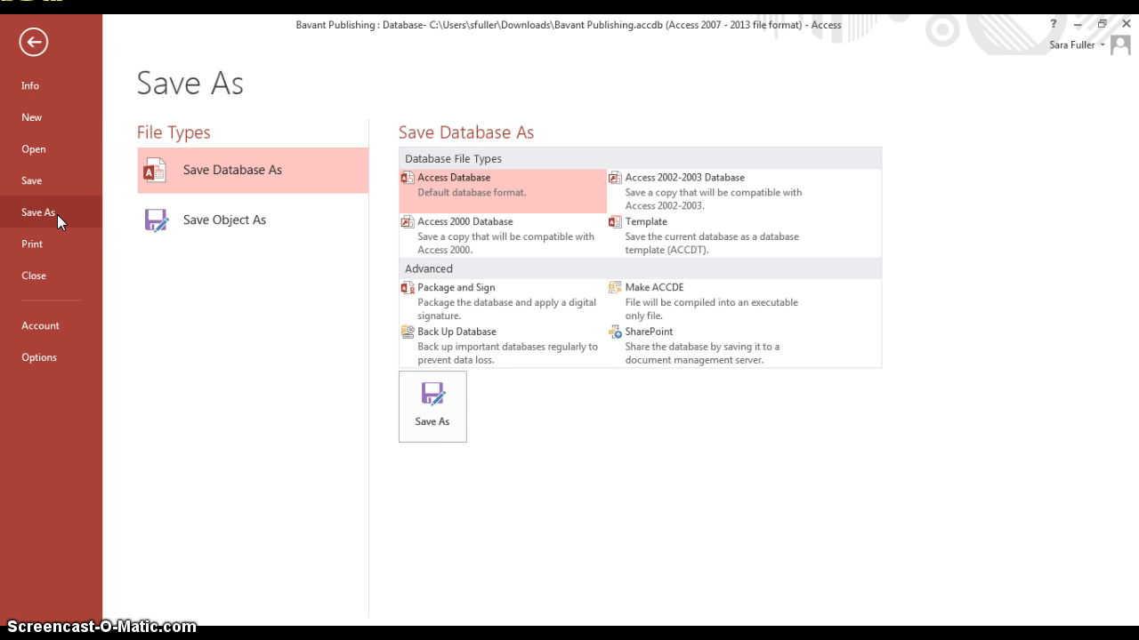
pyautogui.click(214, 222)
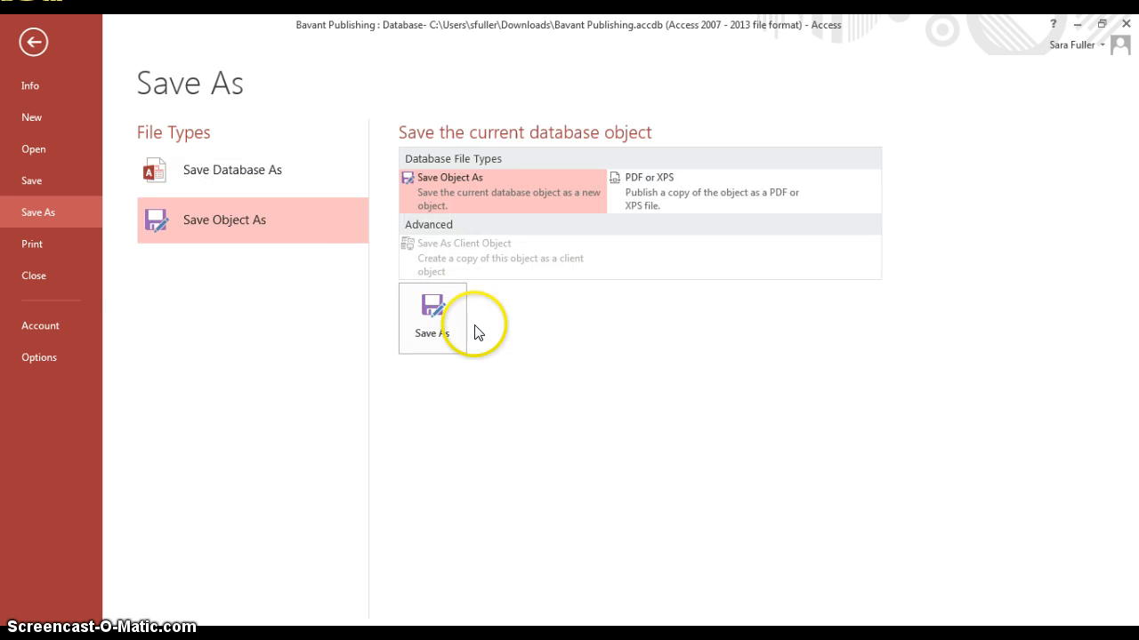
pyautogui.click(443, 329)
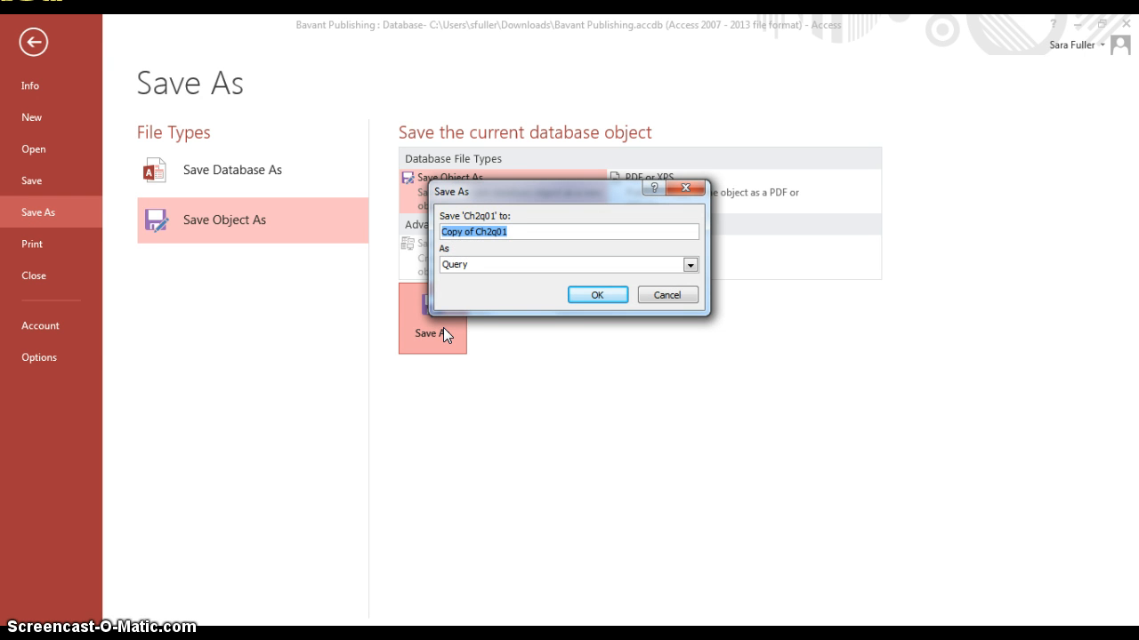
pyautogui.write('Ch2')
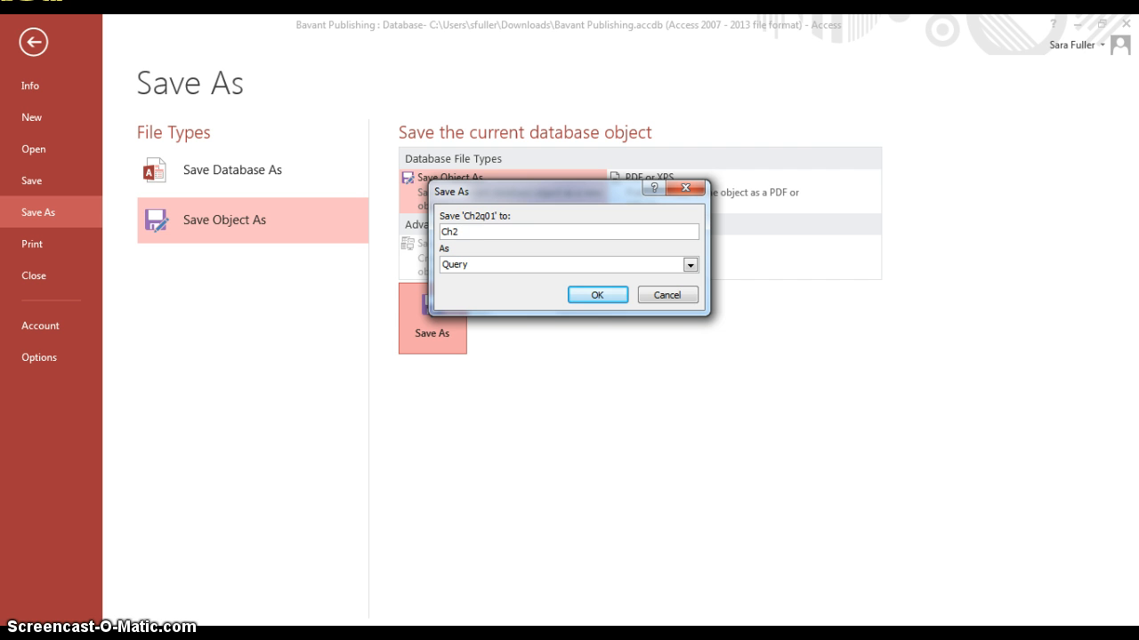
pyautogui.write('q02')
pyautogui.click(450, 328)
pyautogui.click(594, 294)
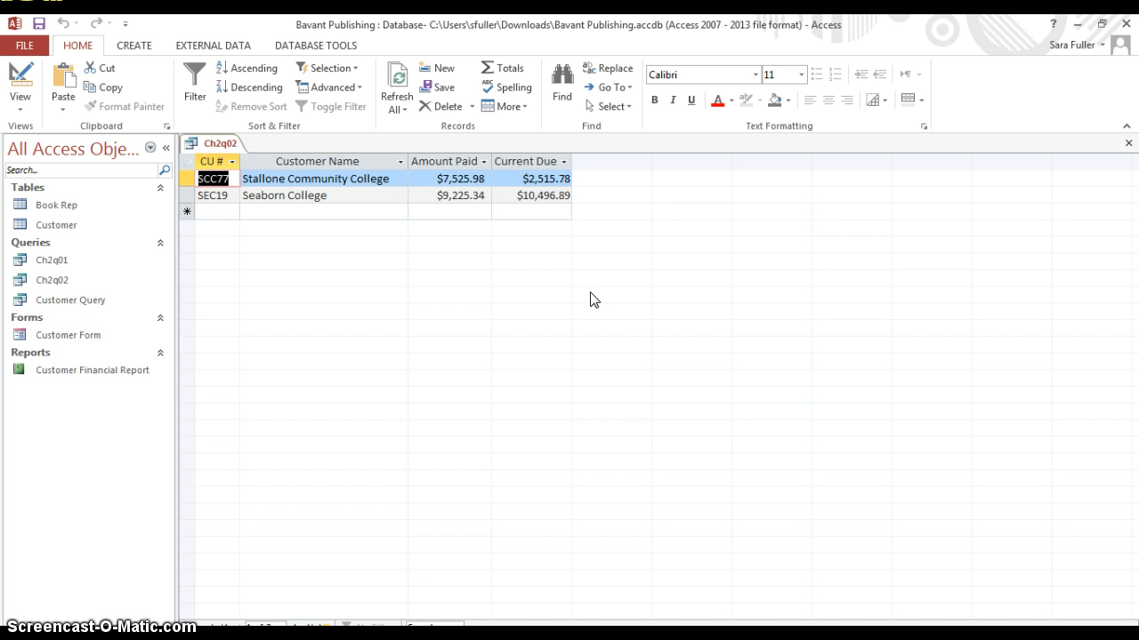
# - Return Ch2q02 to Design view and clear the Customer Name criterion
pyautogui.click(22, 85)
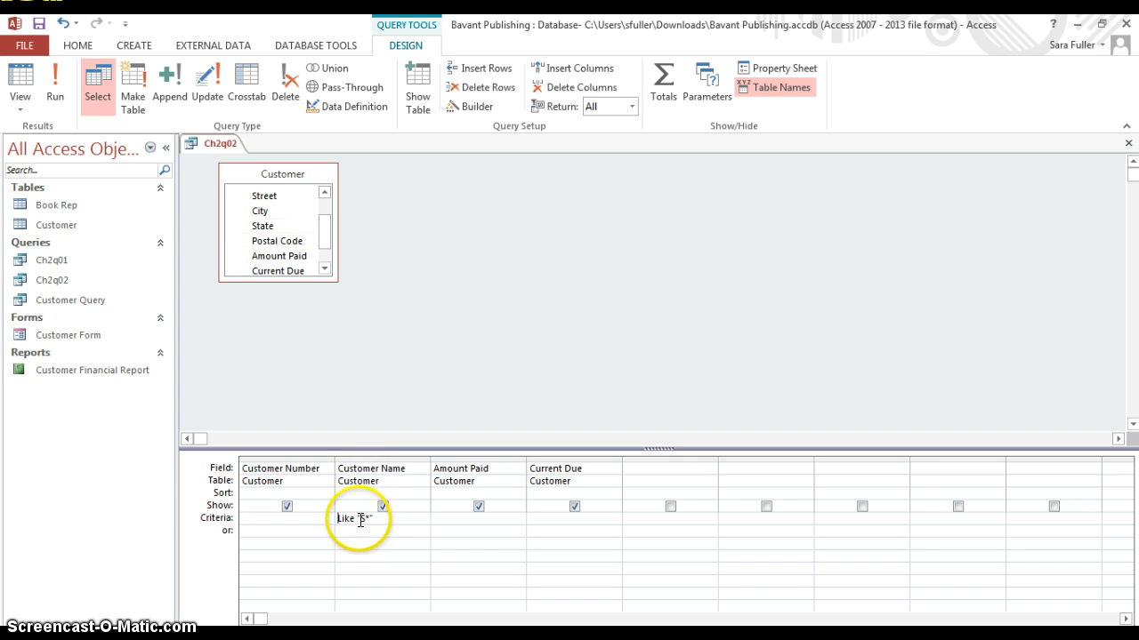
pyautogui.moveTo(370, 520); pyautogui.dragTo(305, 521)
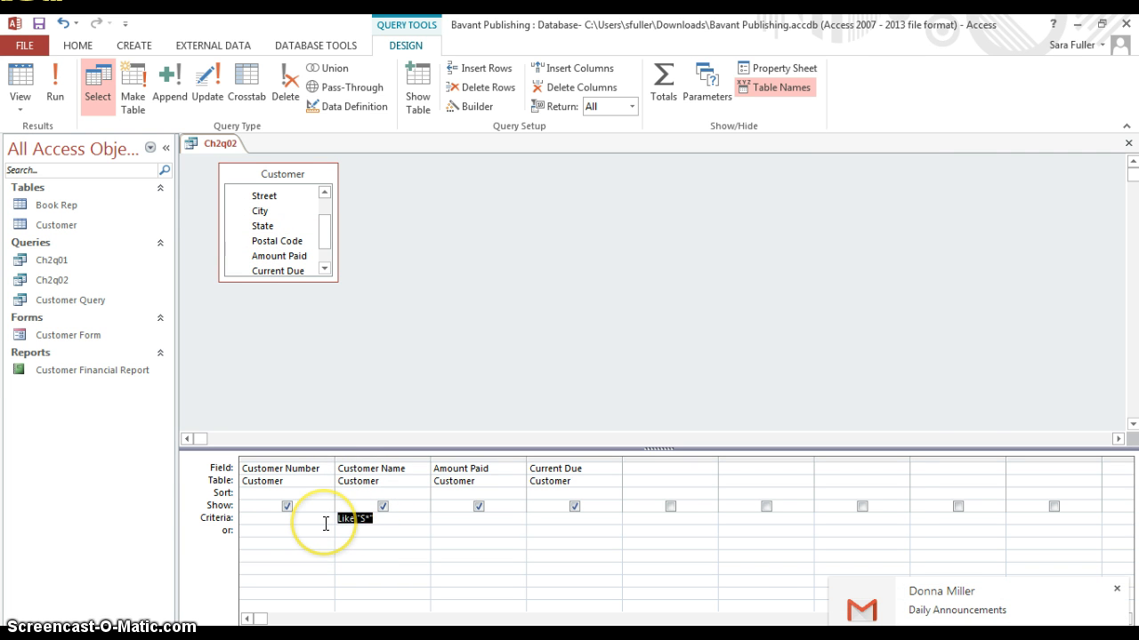
pyautogui.press('Delete')
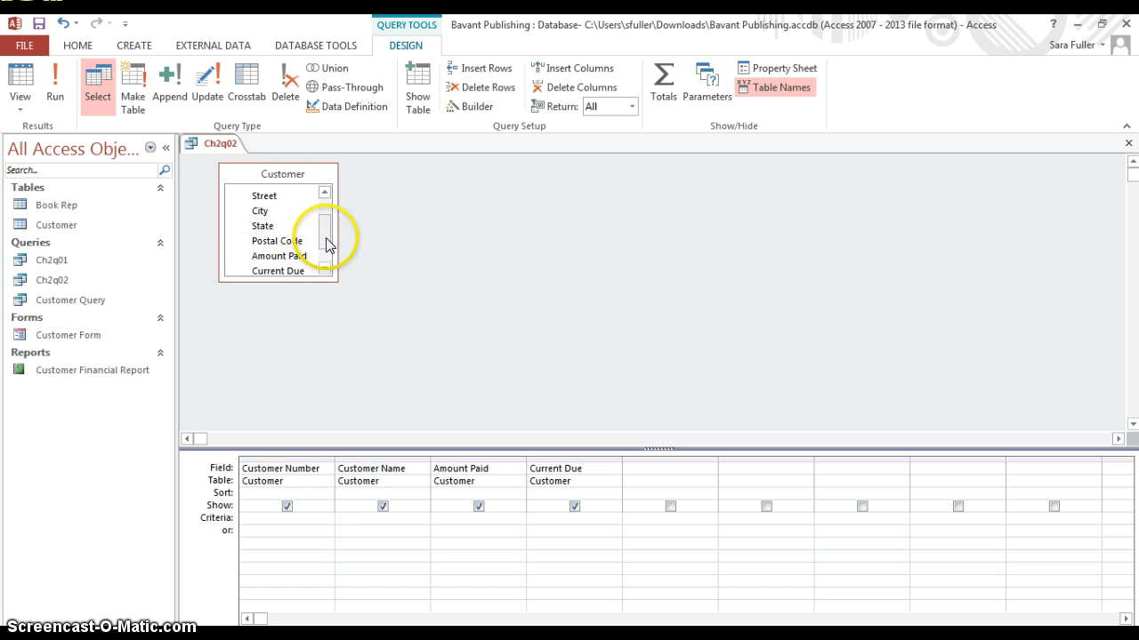
# - Add the City field to the query and set its criterion to Gaston
pyautogui.doubleClick(279, 213)
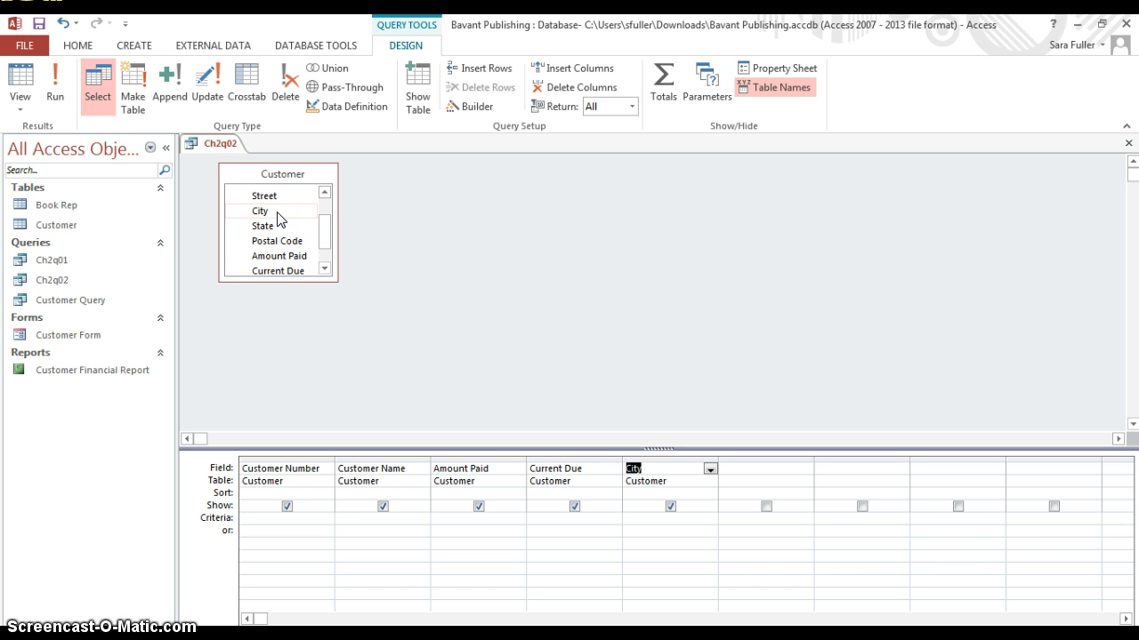
pyautogui.click(647, 518)
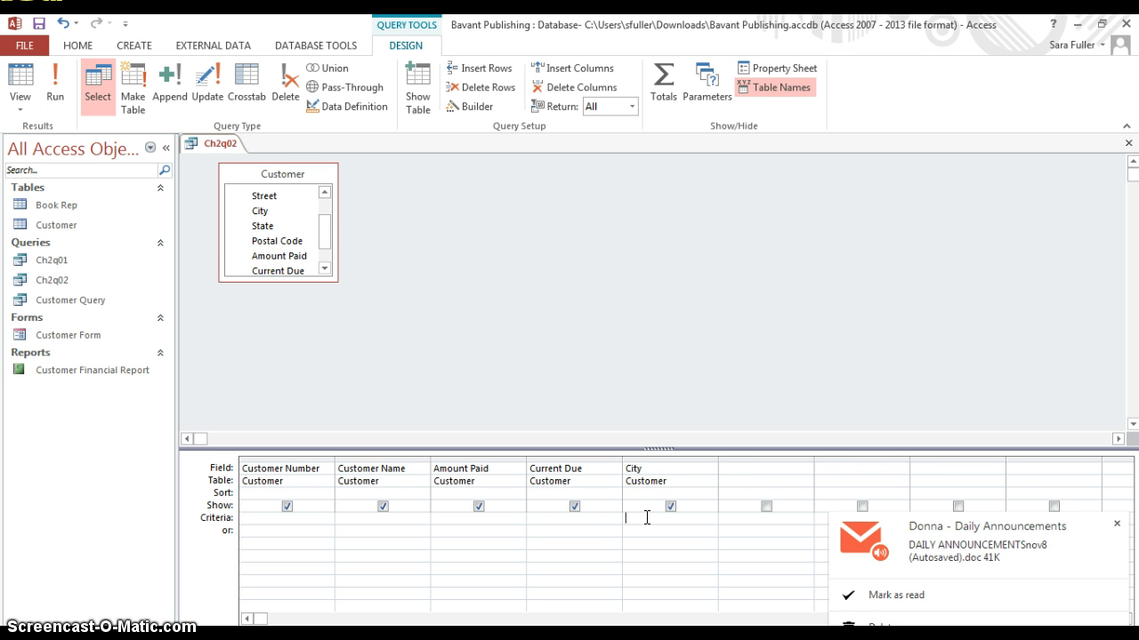
pyautogui.write('Gaston')
pyautogui.click(439, 158)
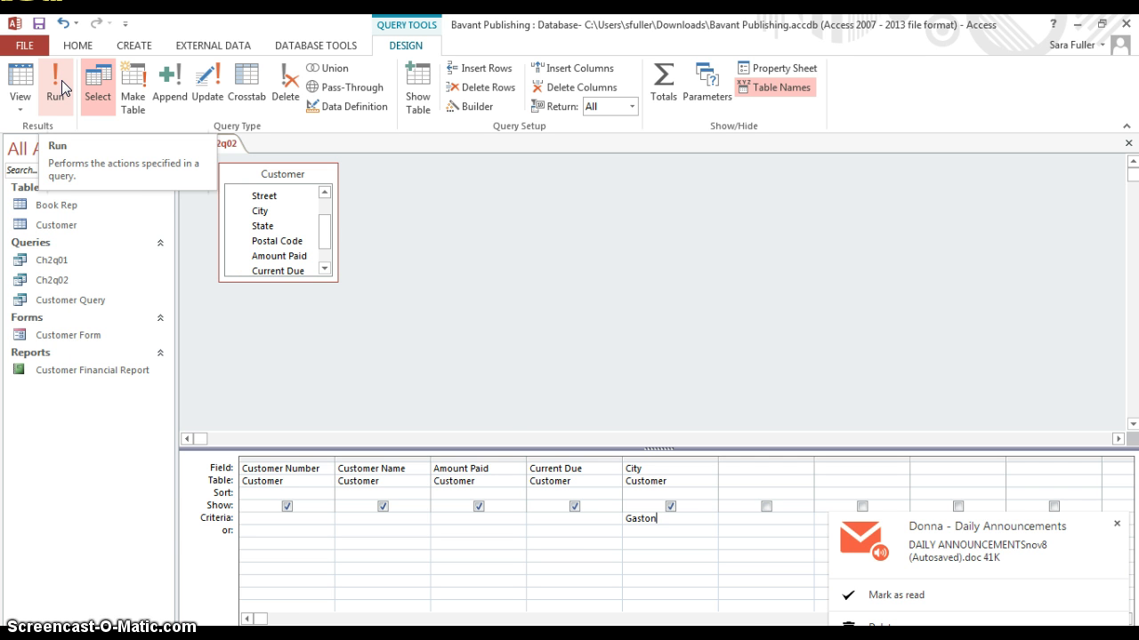
pyautogui.click(476, 434)
pyautogui.click(674, 517)
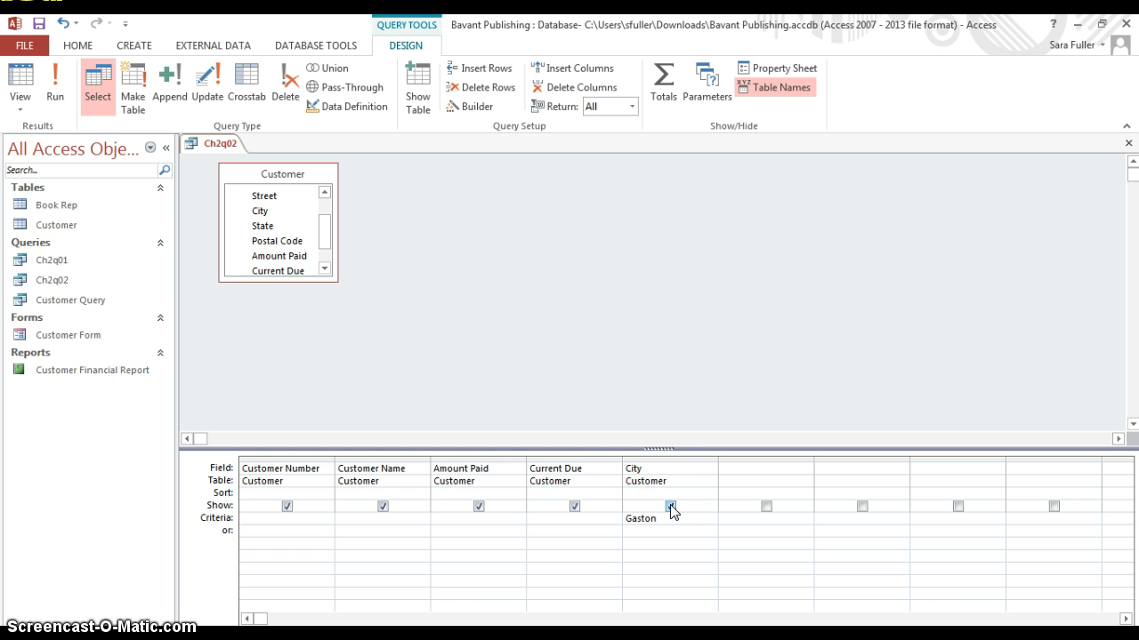
# - Hide the City field from the query results and run the query
pyautogui.click(672, 507)
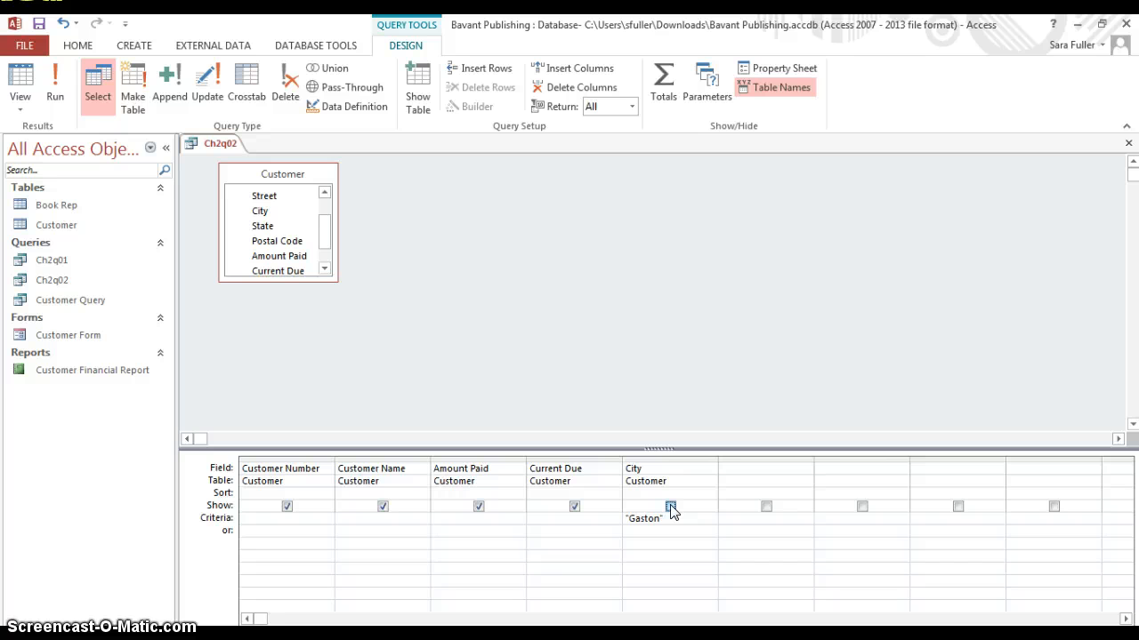
pyautogui.click(54, 90)
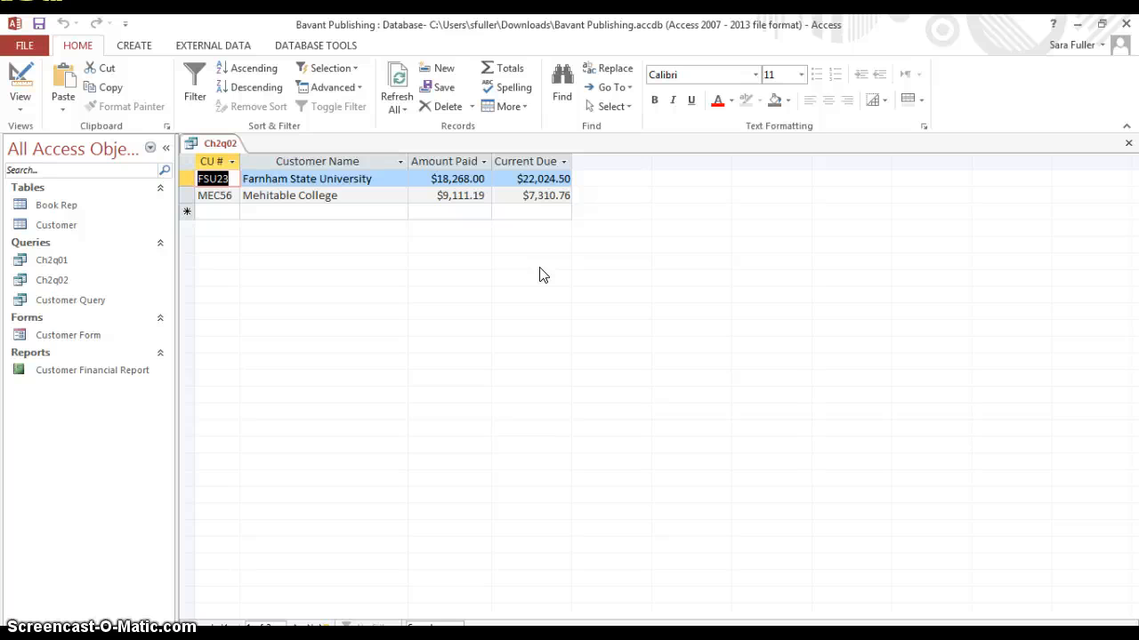
# - Return to Design view and replace the City criterion with the parameter prompt [Enter City]
pyautogui.click(20, 85)
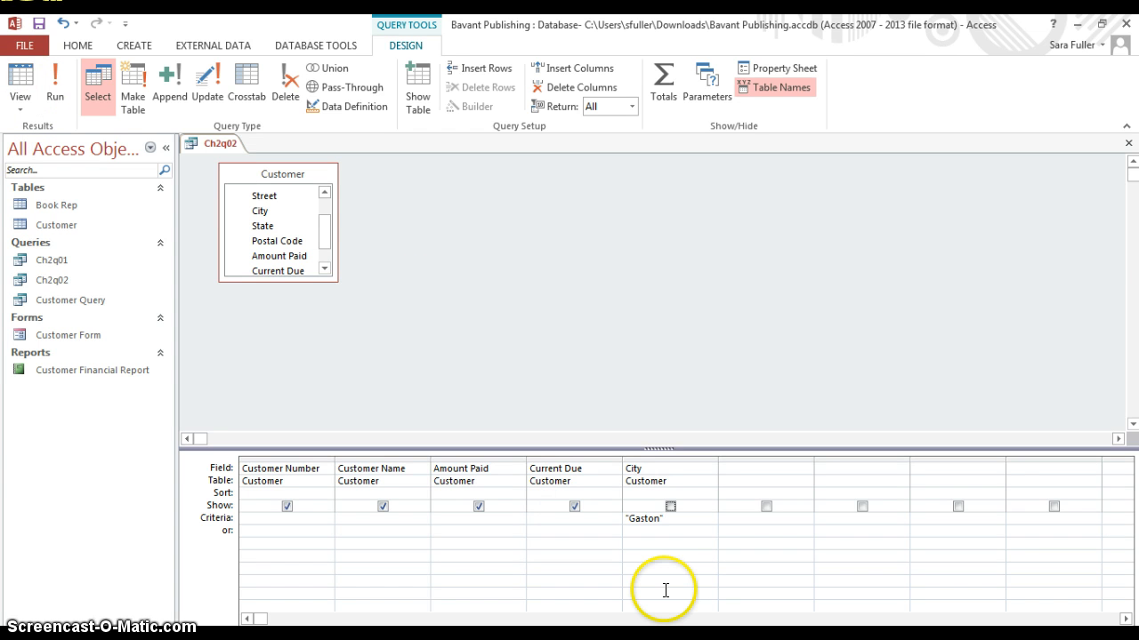
pyautogui.moveTo(667, 518); pyautogui.dragTo(592, 523)
pyautogui.press('Delete')
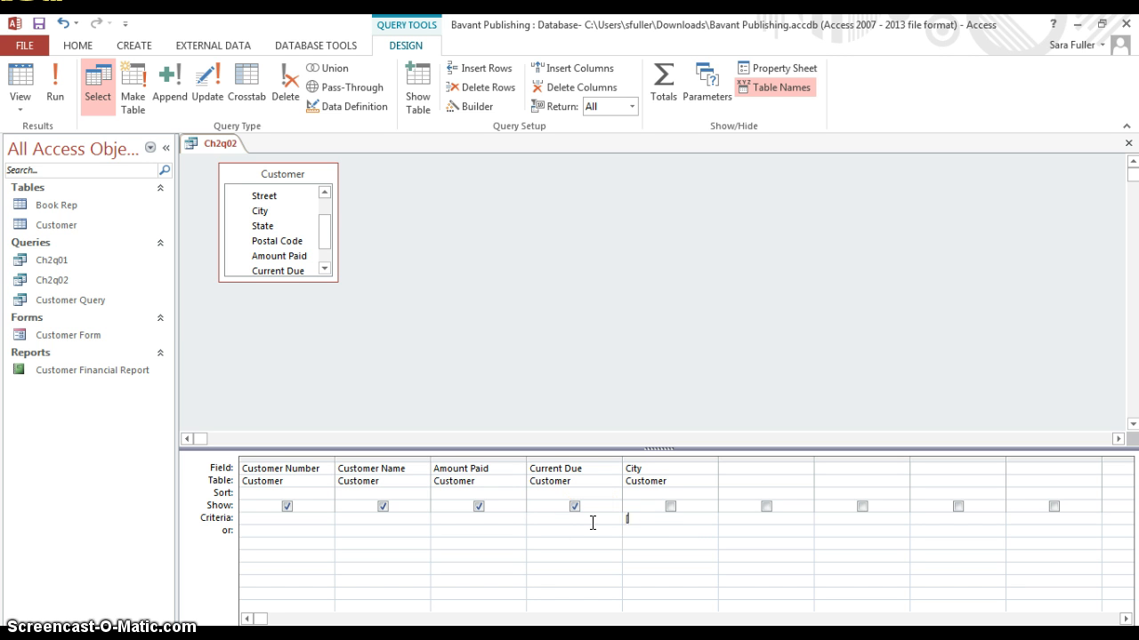
pyautogui.write('[Enter City]')
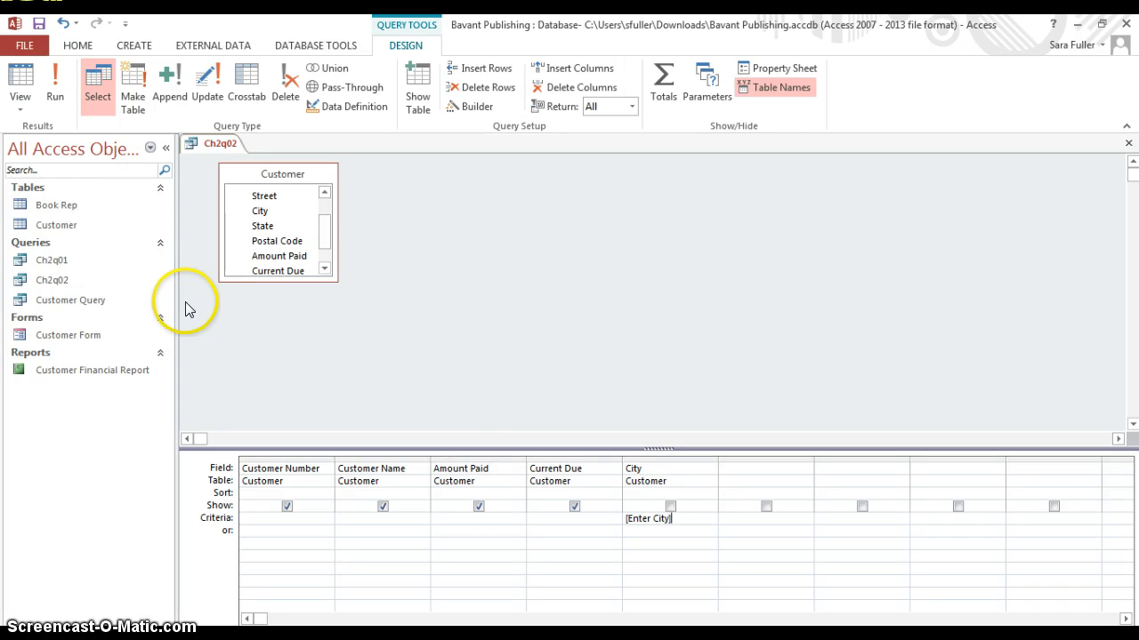
# - Run the parameter query with Adelphia as the city
pyautogui.click(55, 84)
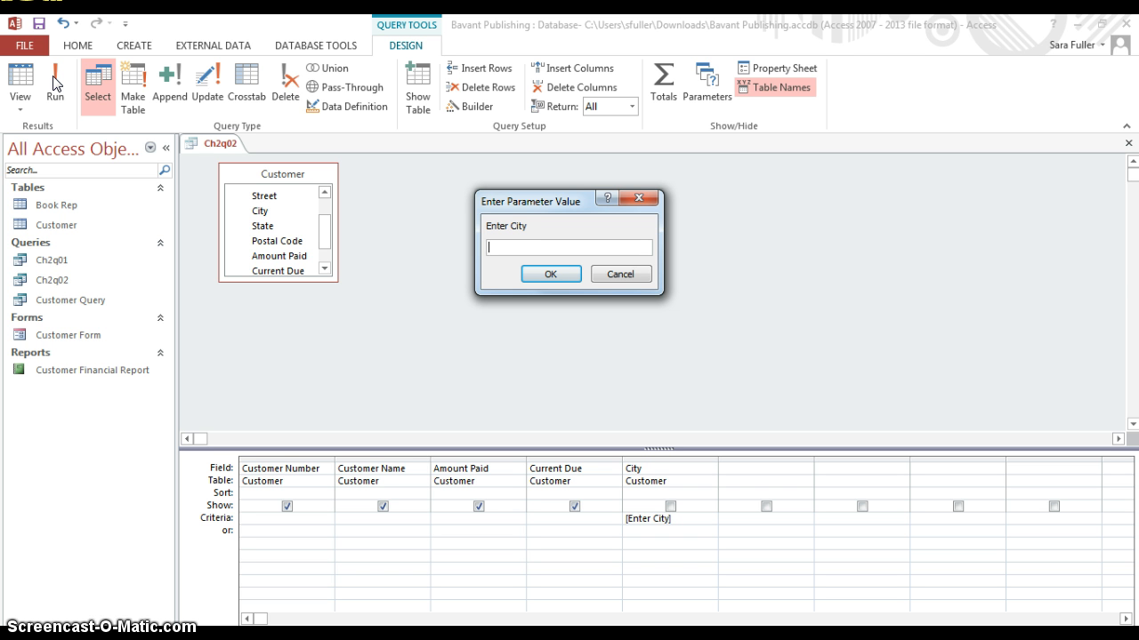
pyautogui.write('Adelphia')
pyautogui.click(546, 279)
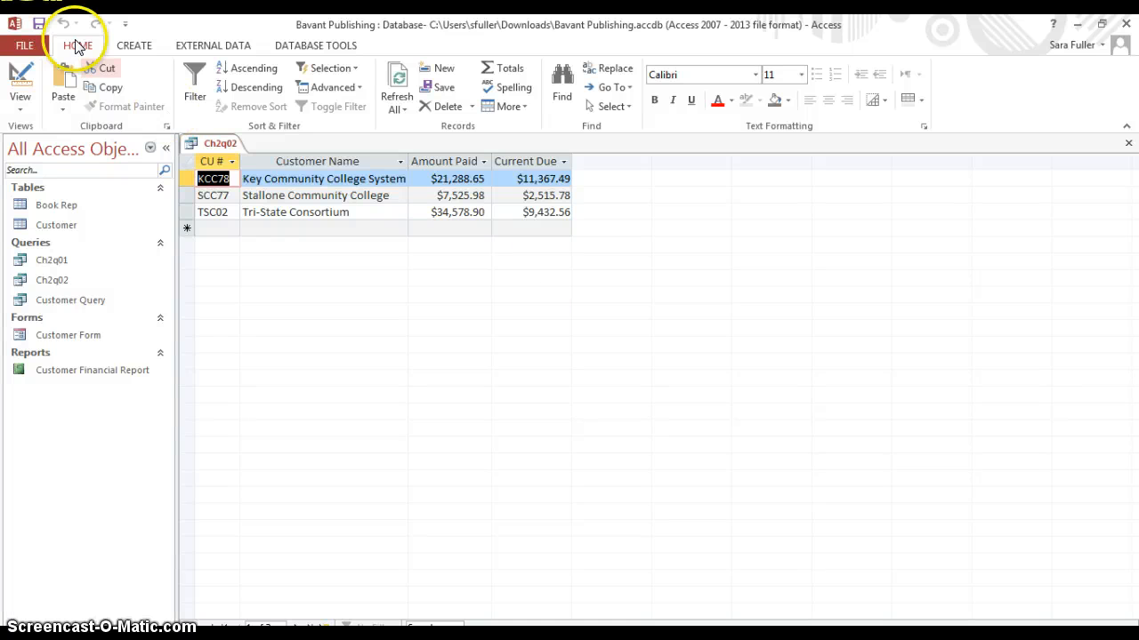
# - Save the current object as a new query named Customer-City Query and close it
pyautogui.click(27, 45)
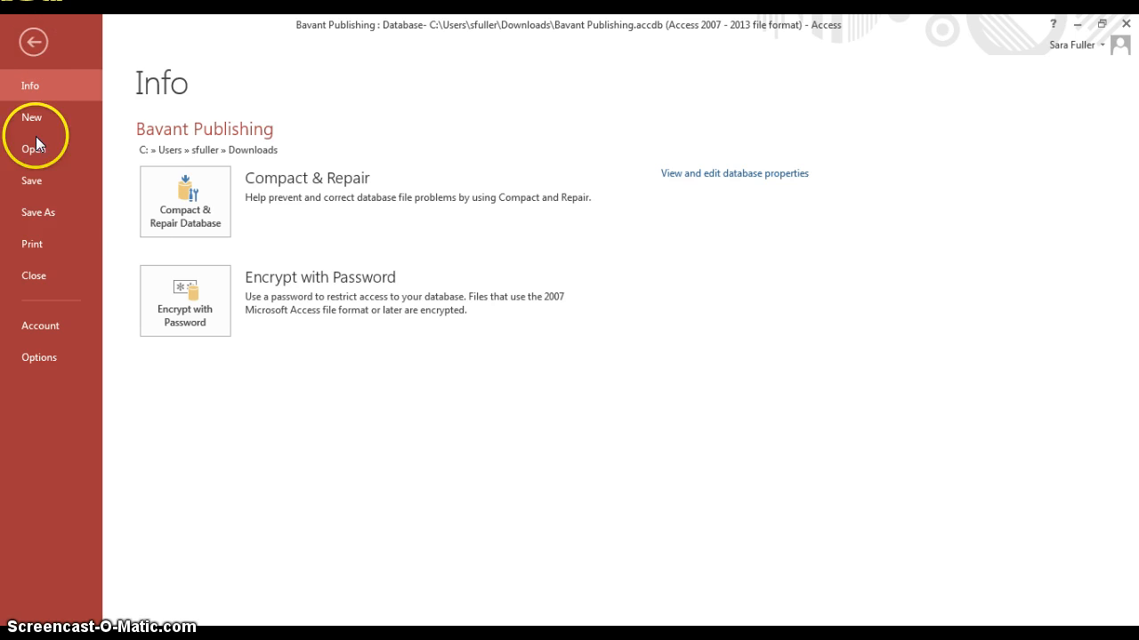
pyautogui.click(36, 214)
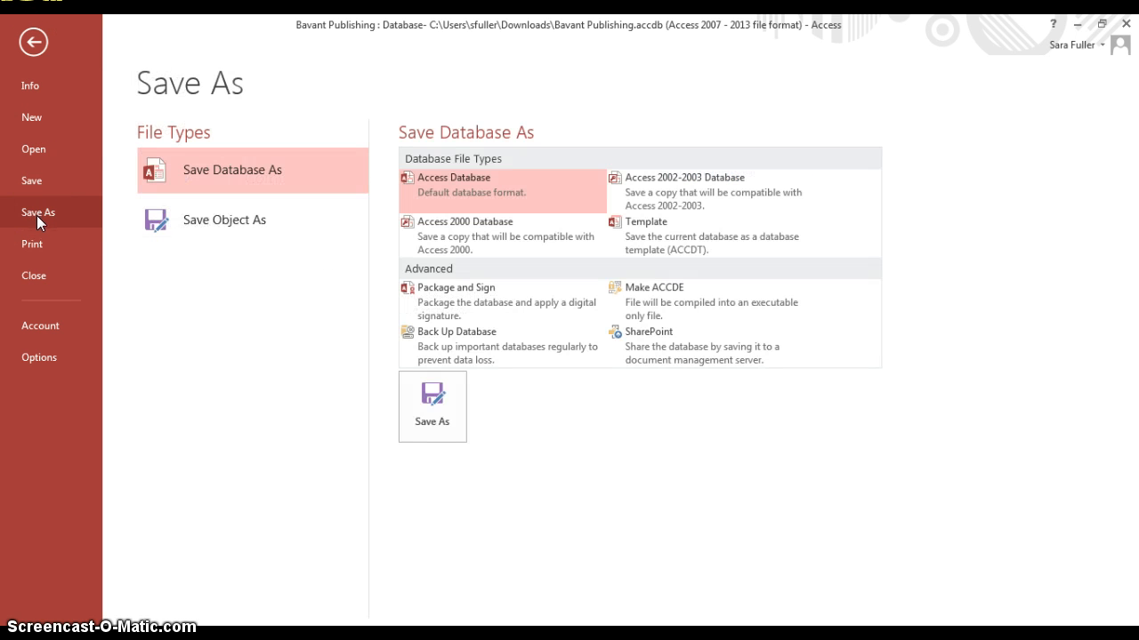
pyautogui.click(233, 227)
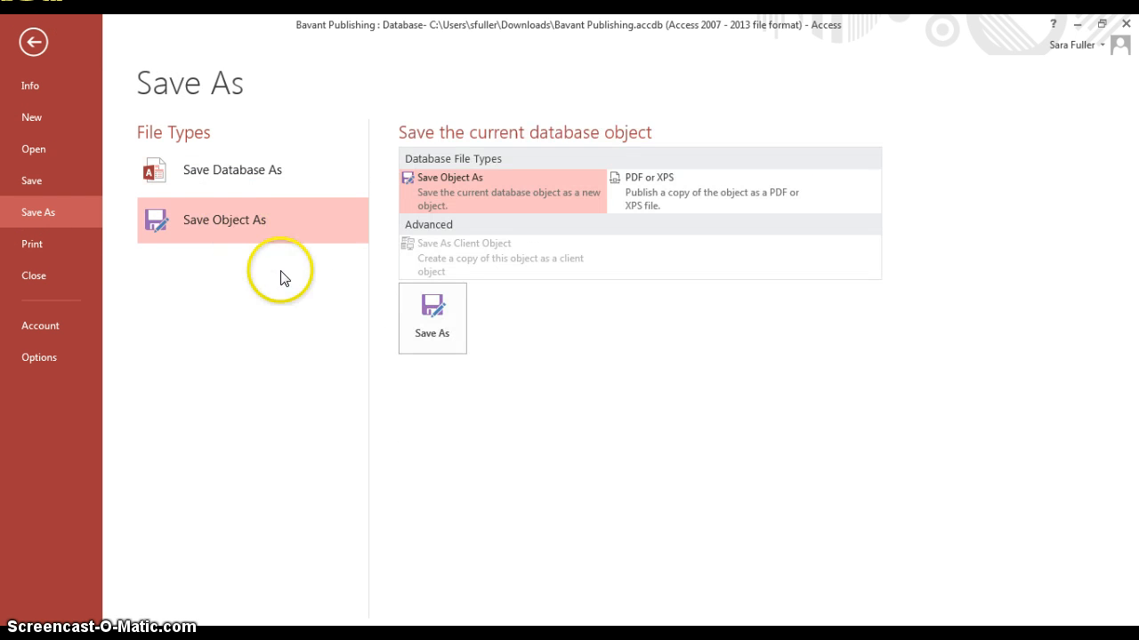
pyautogui.click(445, 325)
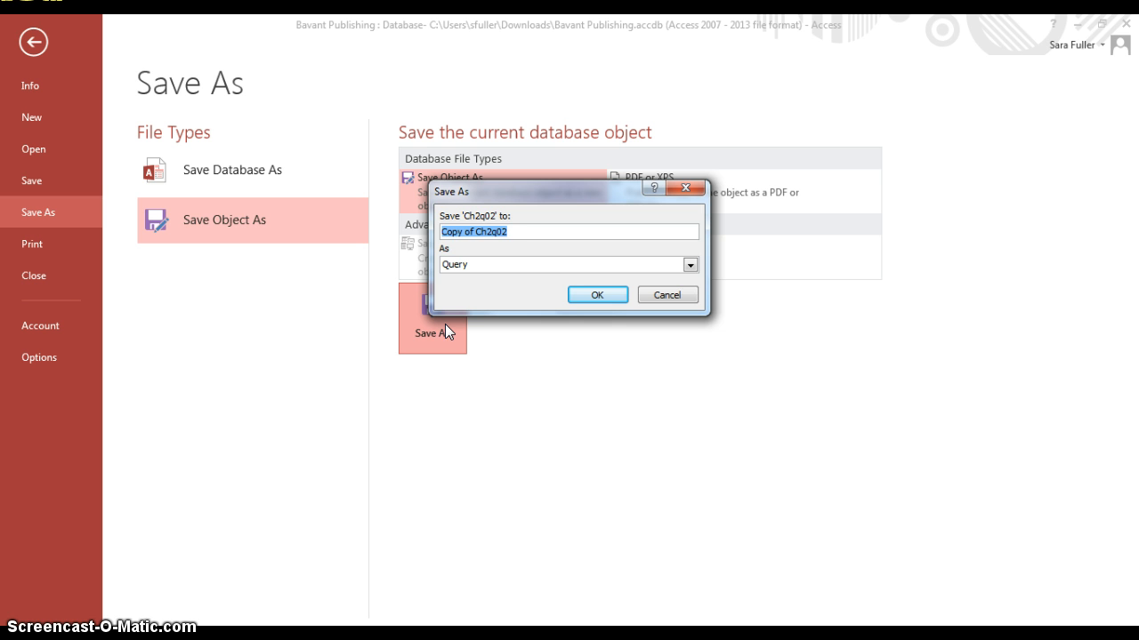
pyautogui.write('Customer')
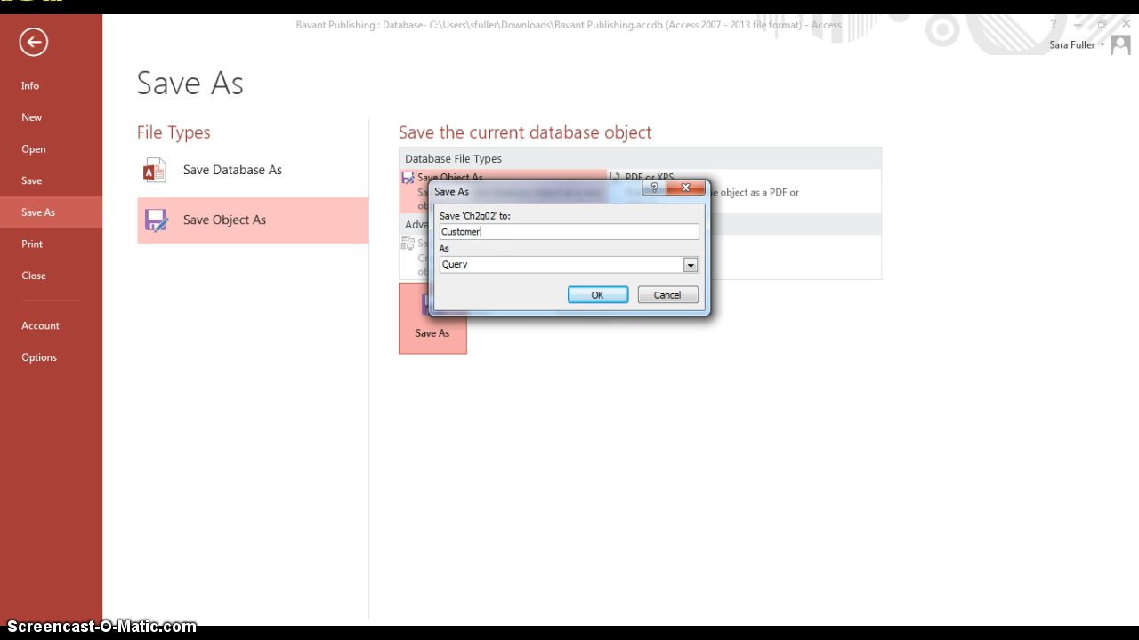
pyautogui.write('-City Query')
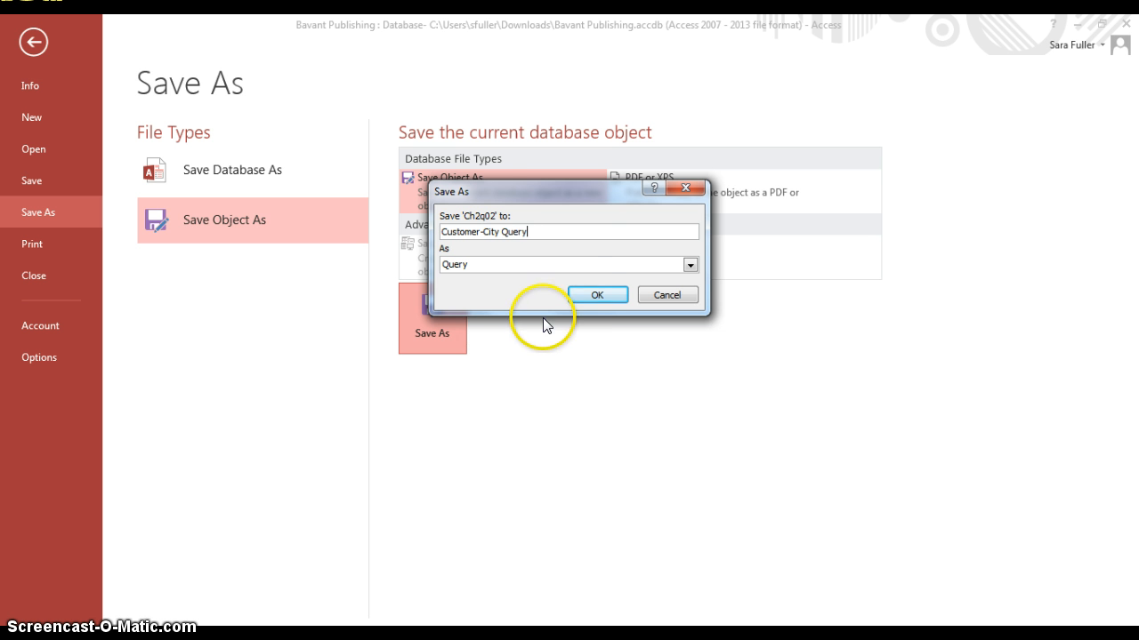
pyautogui.click(586, 295)
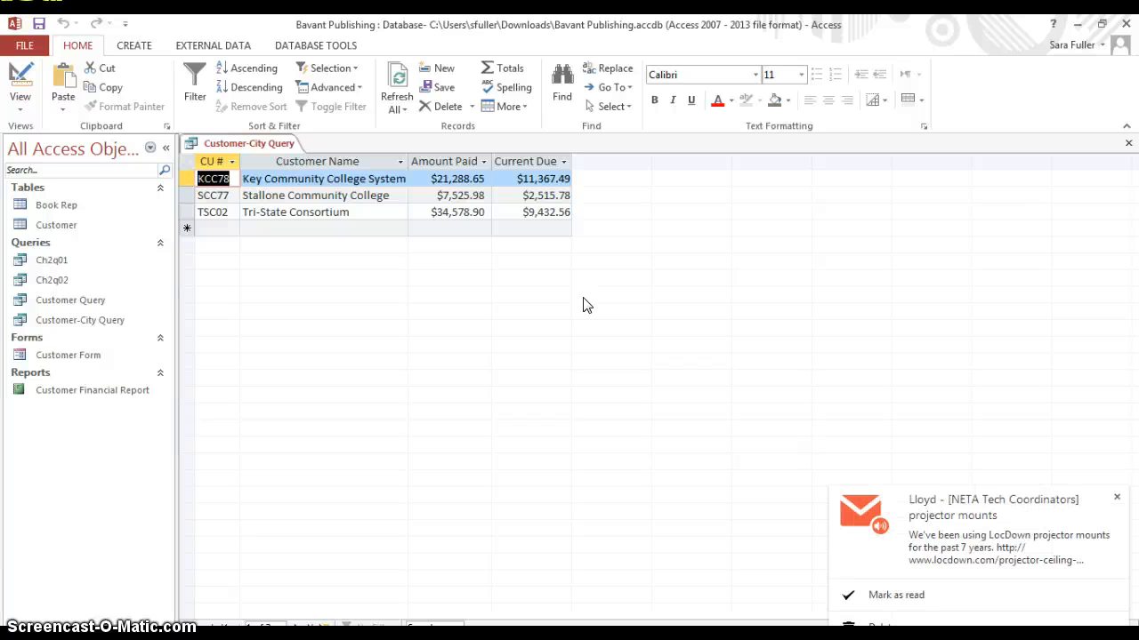
pyautogui.click(1128, 147)
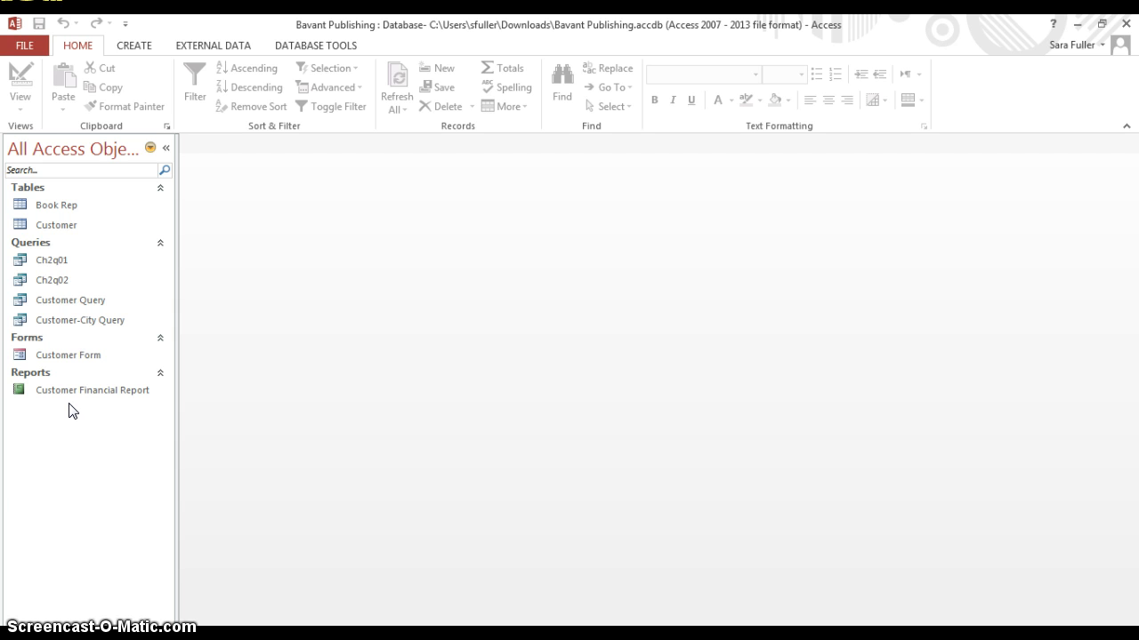
# - Create a new query in Design view based on the Customer table
pyautogui.click(138, 51)
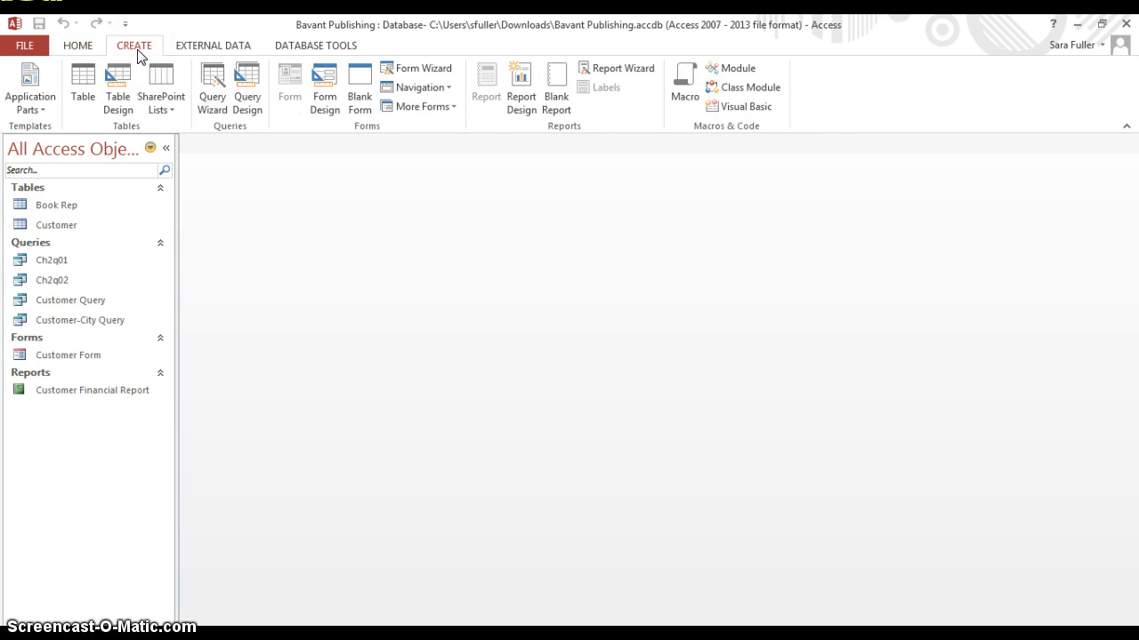
pyautogui.click(244, 88)
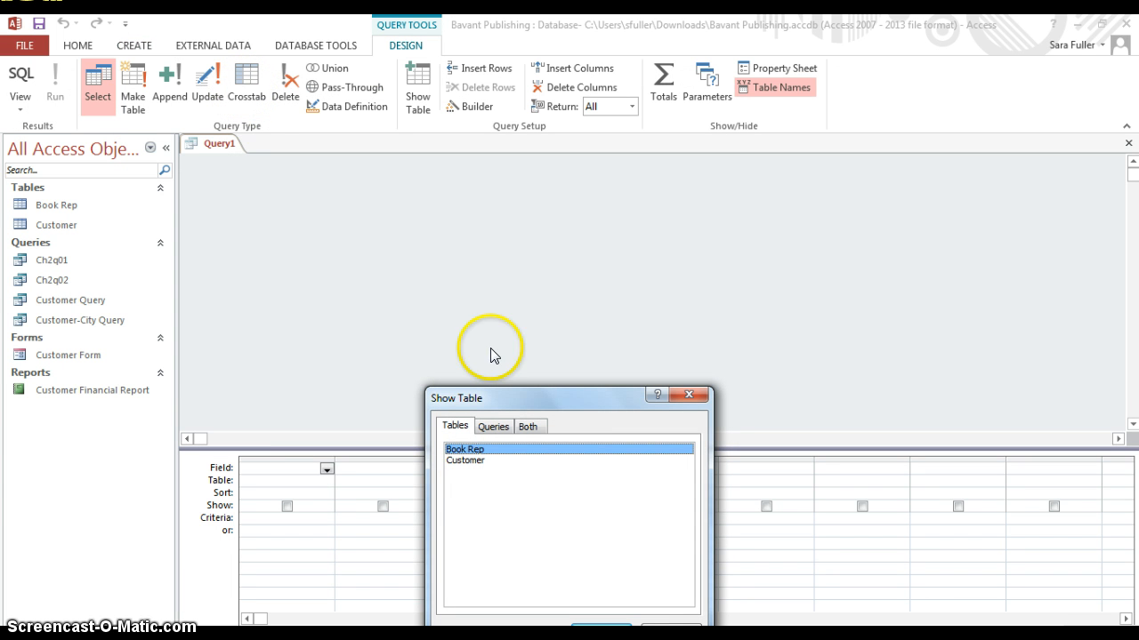
pyautogui.doubleClick(466, 462)
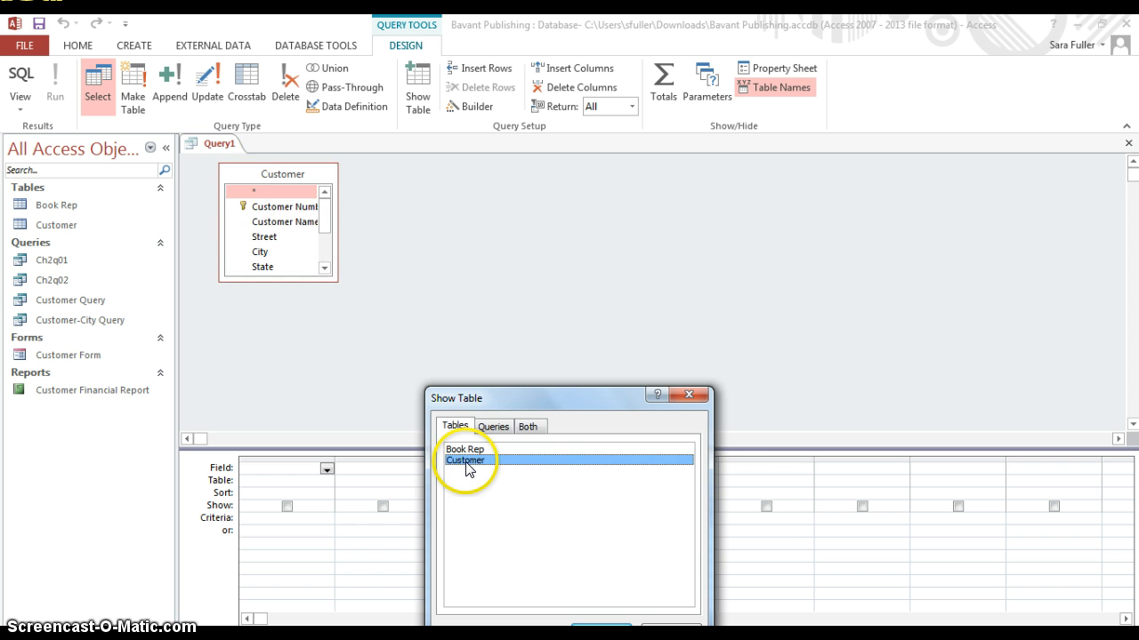
pyautogui.moveTo(539, 399); pyautogui.dragTo(611, 295)
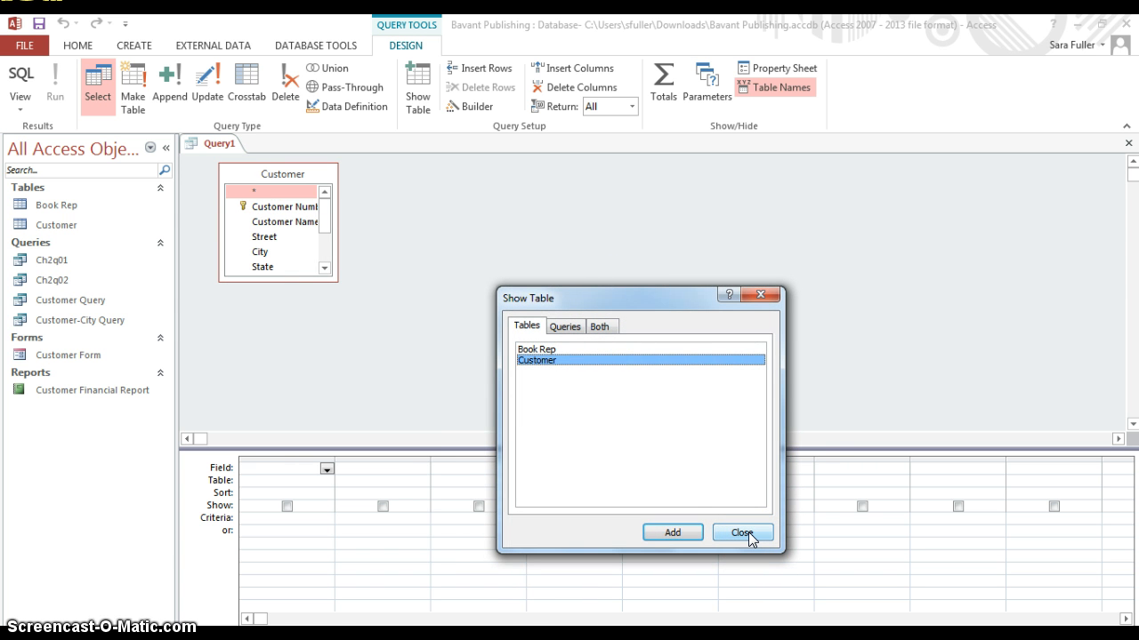
pyautogui.click(742, 532)
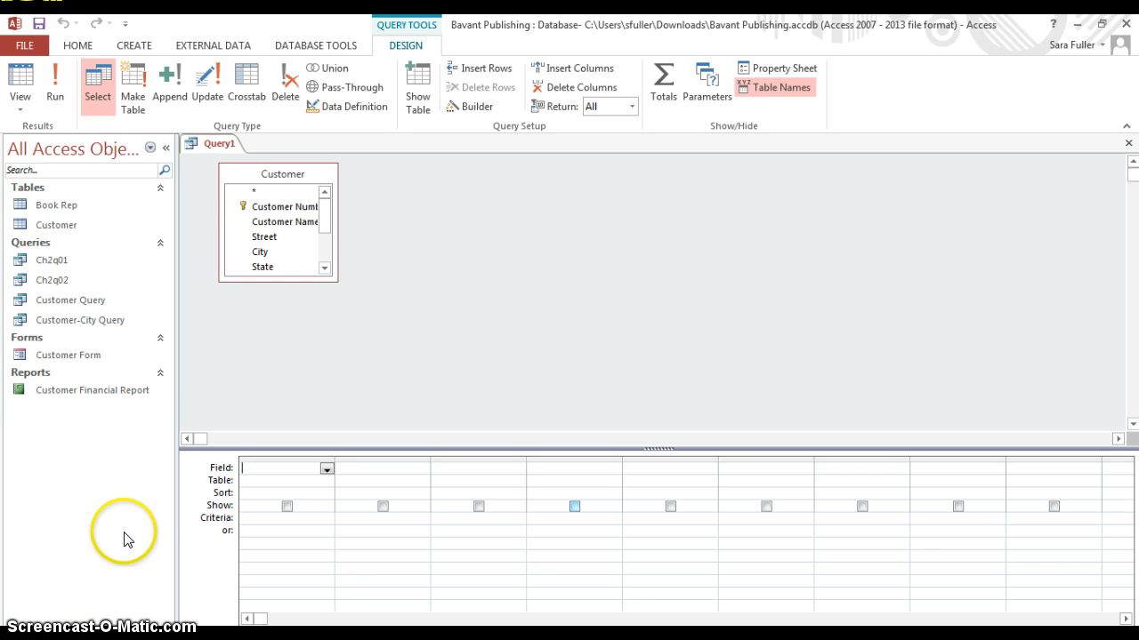
# - Add the Customer Number, Customer Name, Amount Paid and Current Due fields to the query
pyautogui.doubleClick(266, 207)
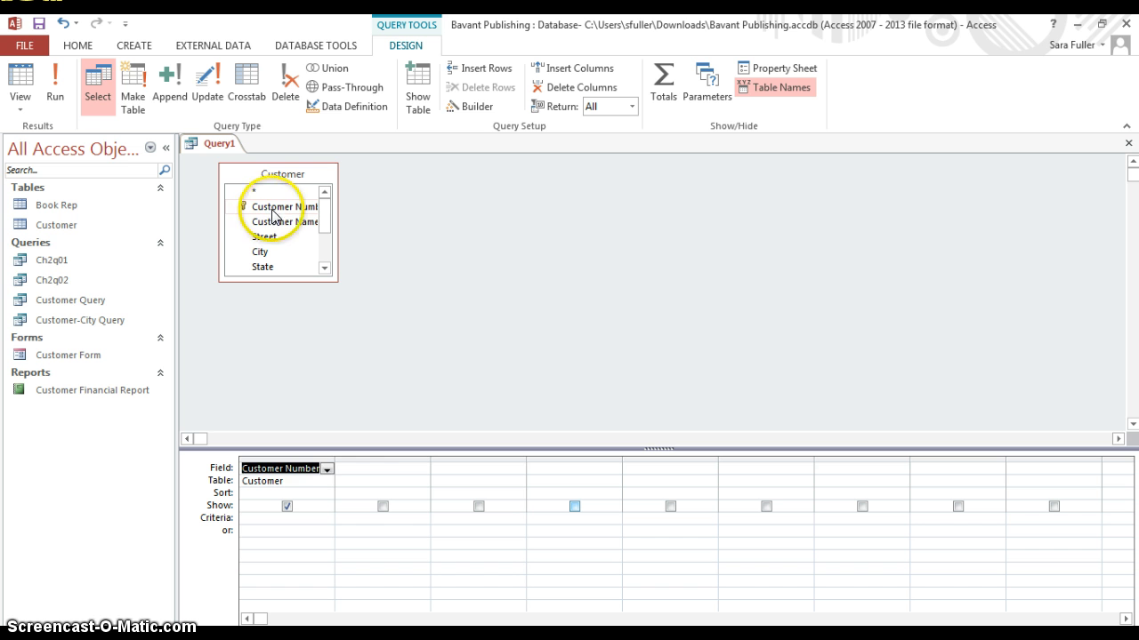
pyautogui.doubleClick(273, 222)
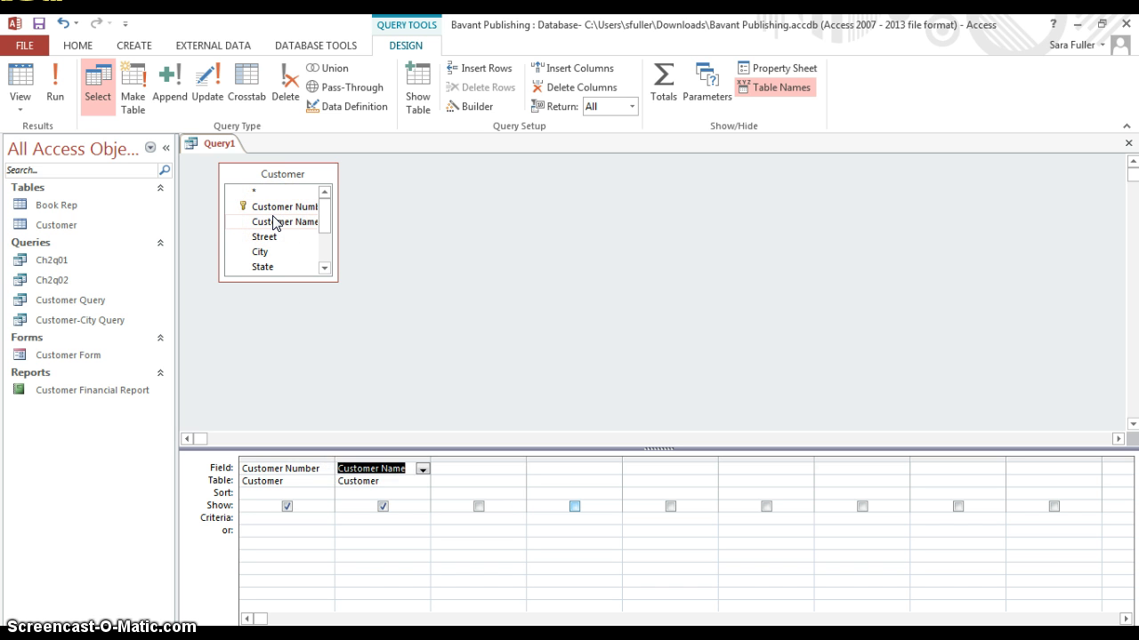
pyautogui.click(325, 268)
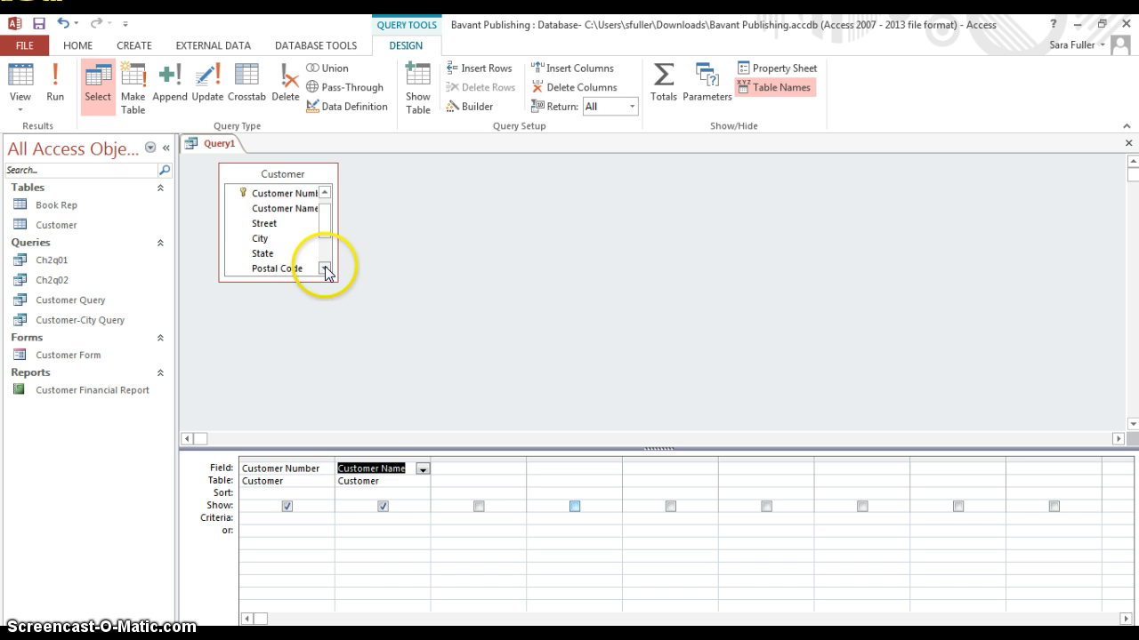
pyautogui.click(324, 268)
pyautogui.click(324, 268)
pyautogui.doubleClick(300, 257)
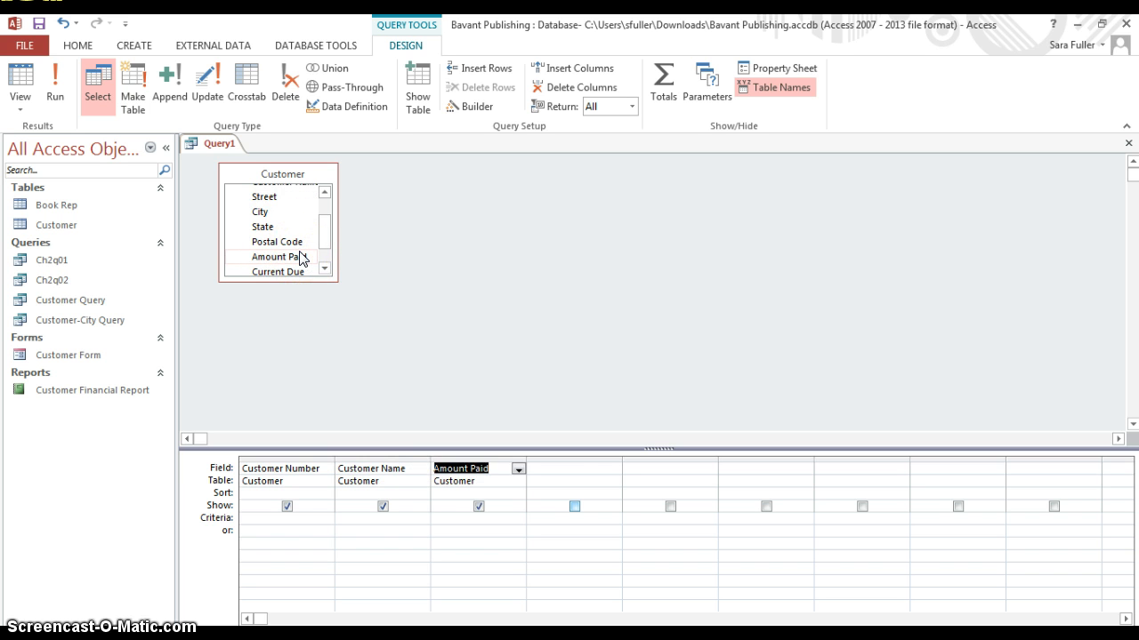
pyautogui.doubleClick(296, 271)
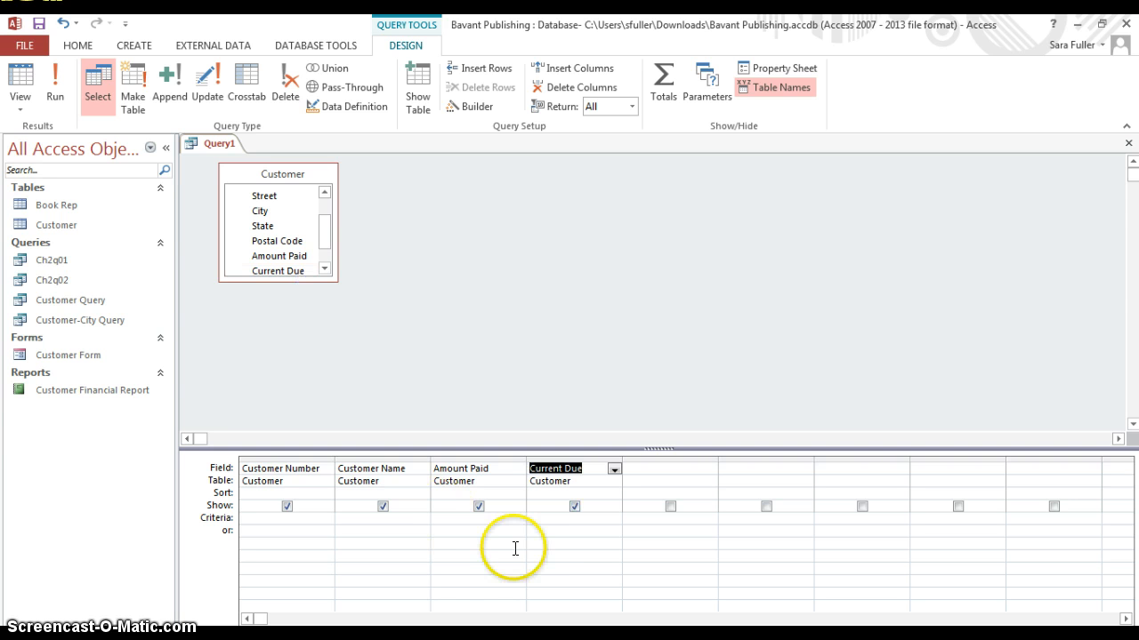
# - Set the Current Due criterion to 0 and run the query
pyautogui.click(547, 519)
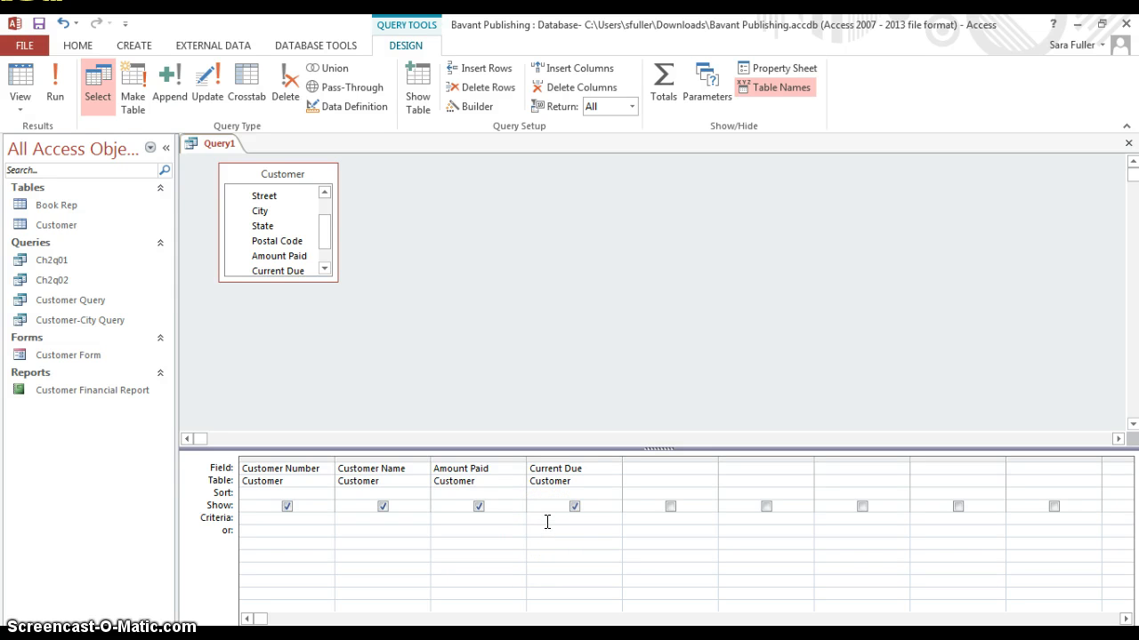
pyautogui.write('0')
pyautogui.click(55, 85)
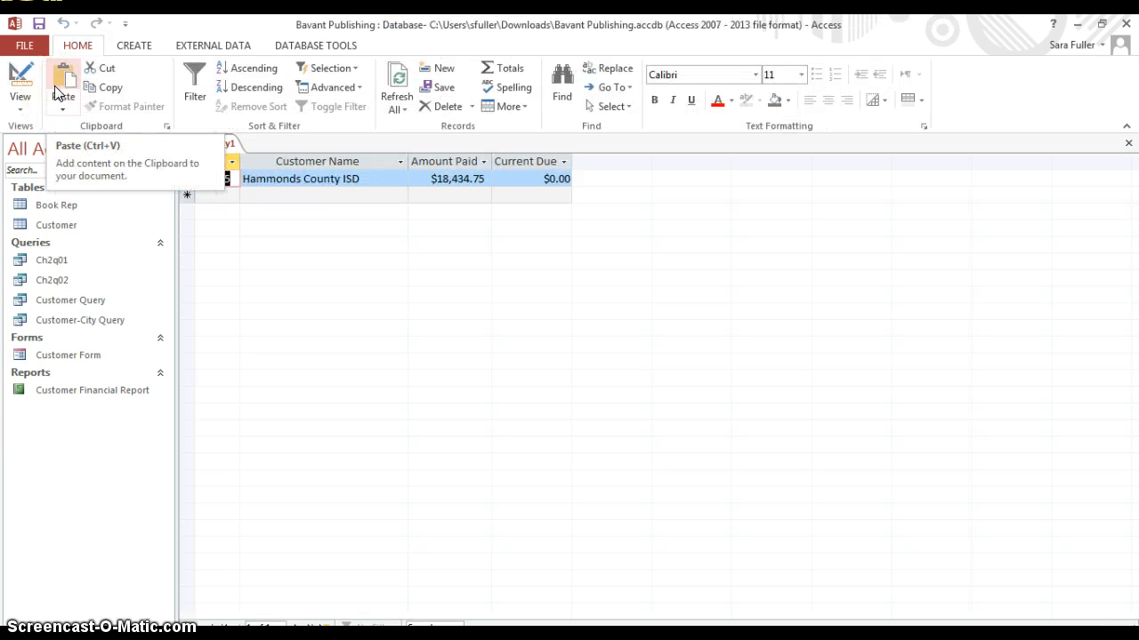
# - Save the new query under the name Ch2q03 and close it
pyautogui.click(39, 262)
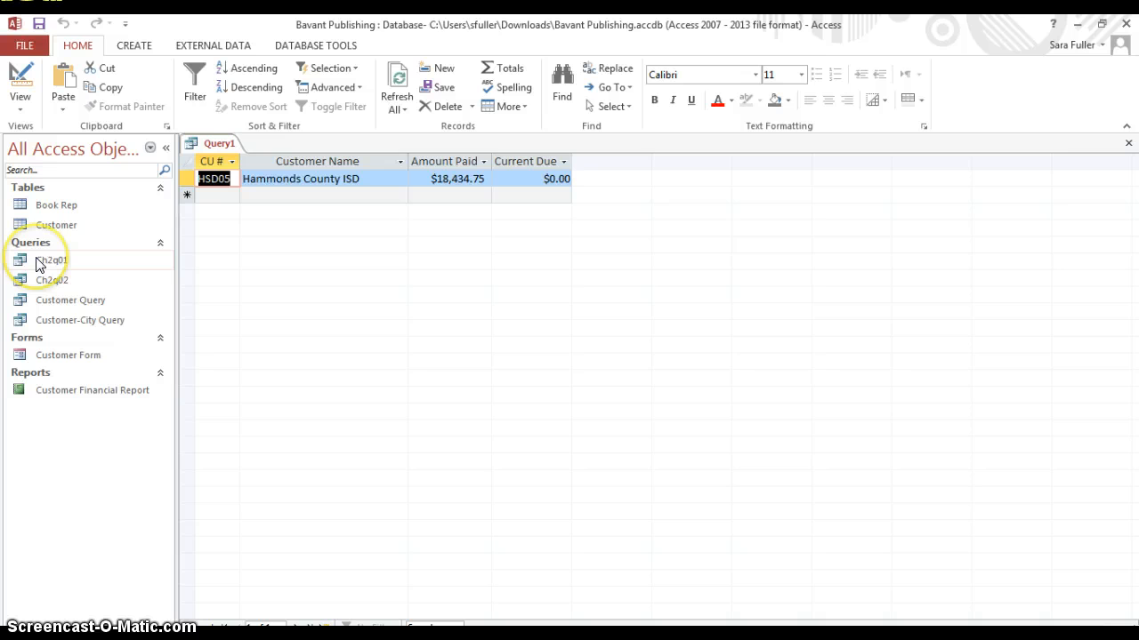
pyautogui.click(26, 44)
pyautogui.click(46, 207)
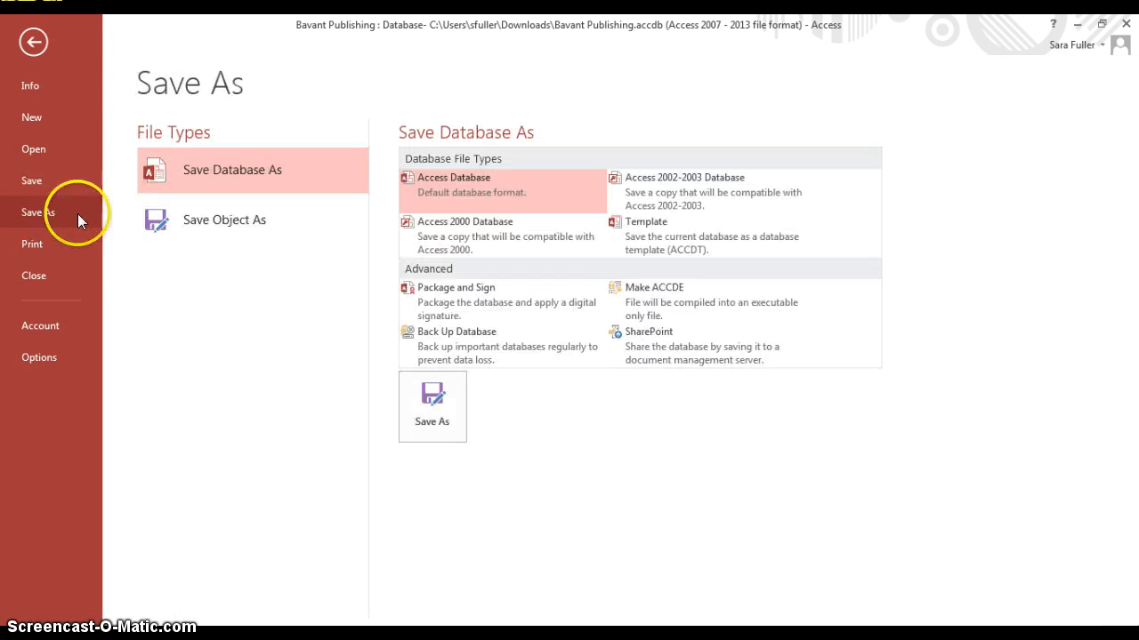
pyautogui.click(239, 219)
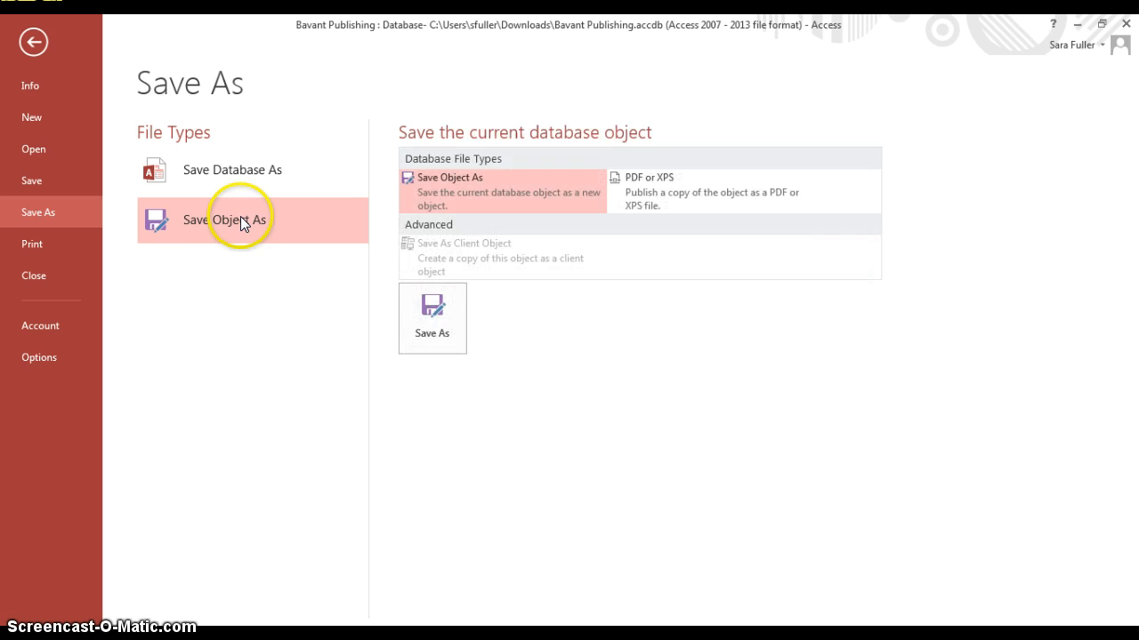
pyautogui.click(430, 317)
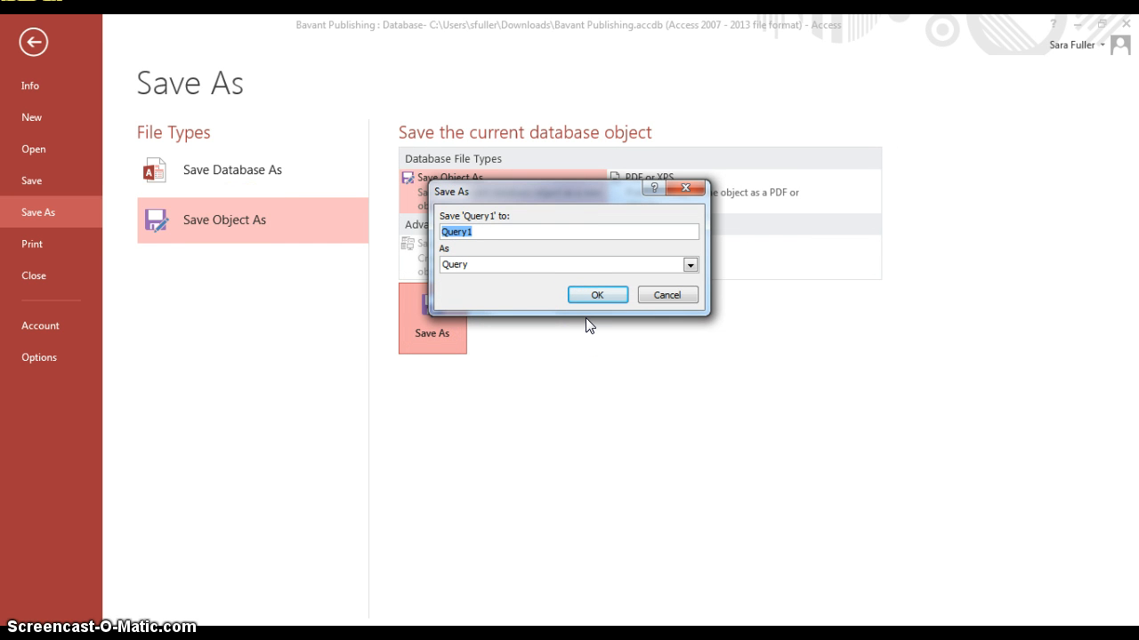
pyautogui.write('Cha')
pyautogui.press('BackSpace')
pyautogui.write('2q03')
pyautogui.click(598, 298)
pyautogui.click(600, 295)
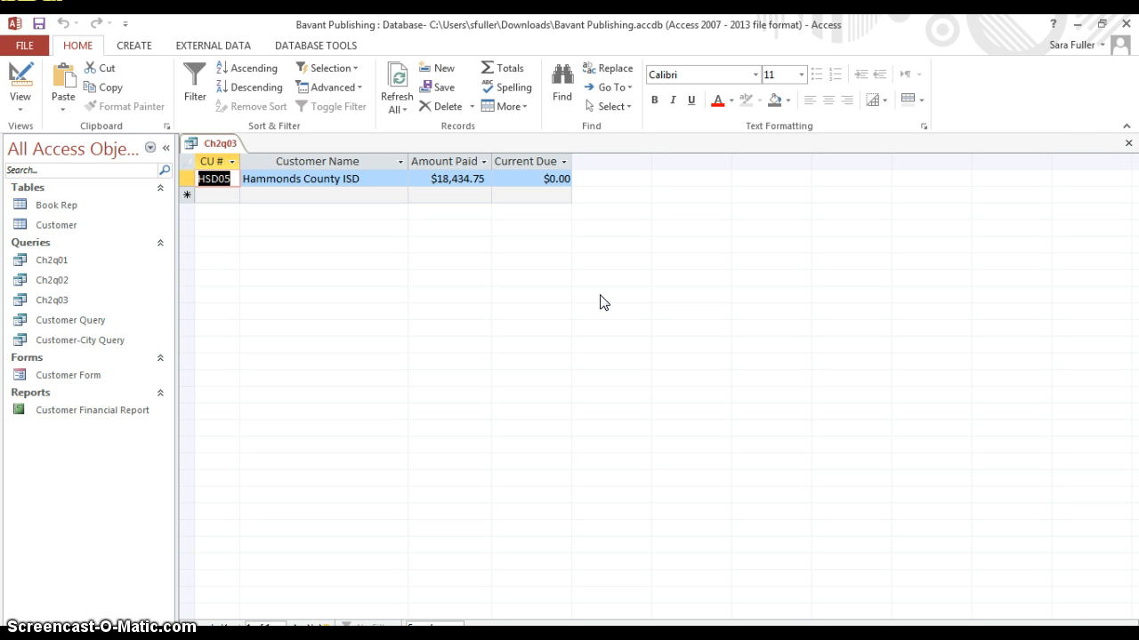
pyautogui.click(1127, 144)
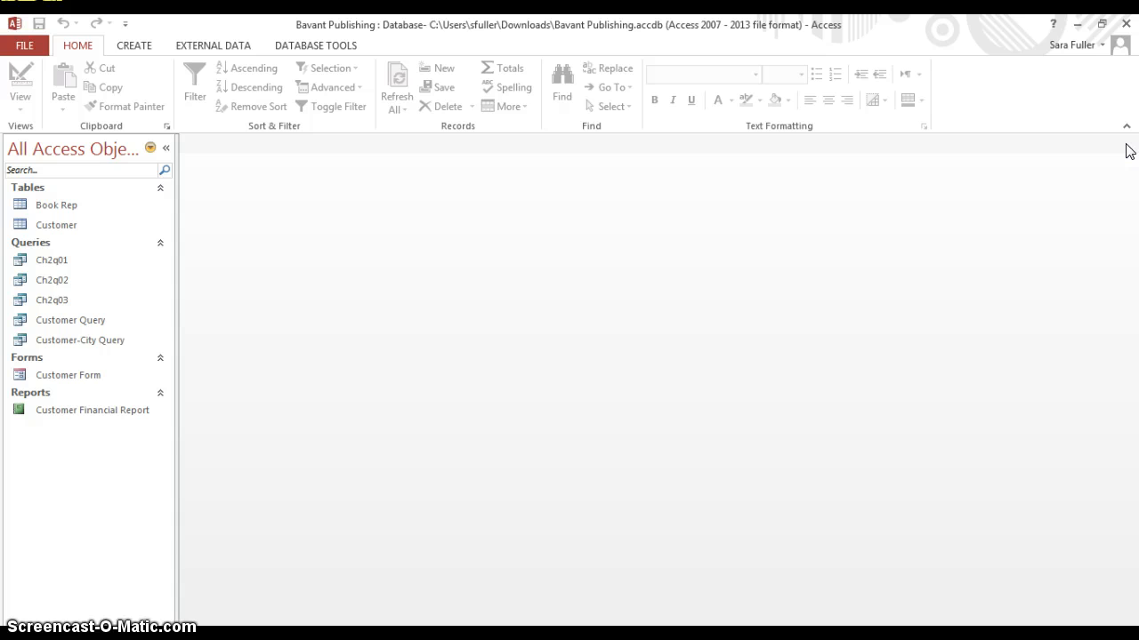
# - Create a new query in Design view based on the Book Rep table
pyautogui.click(132, 46)
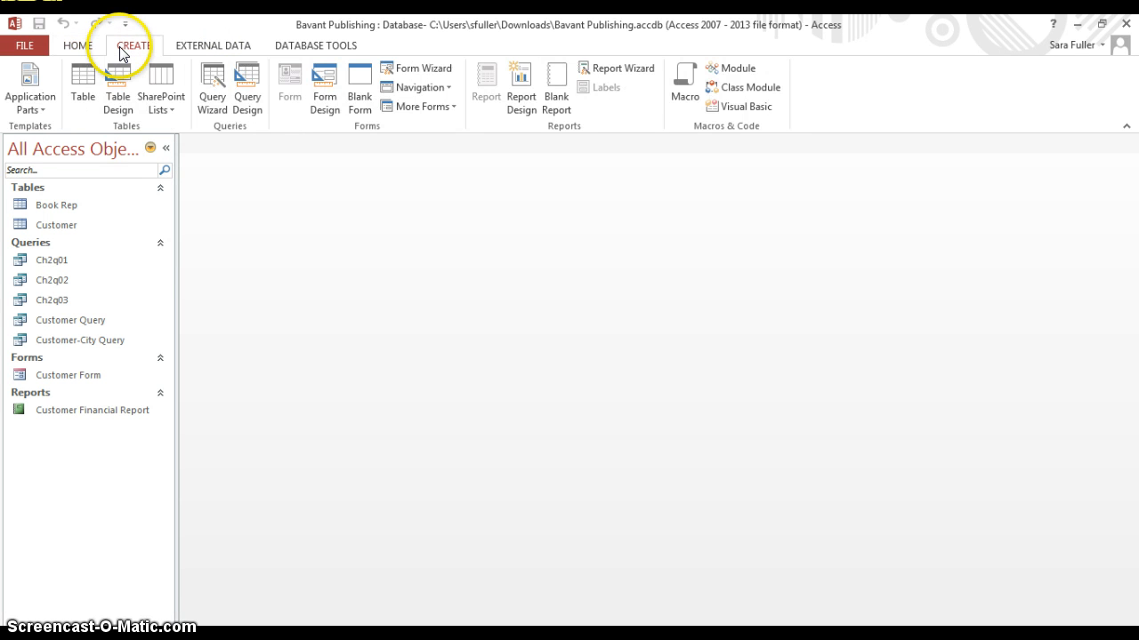
pyautogui.click(263, 105)
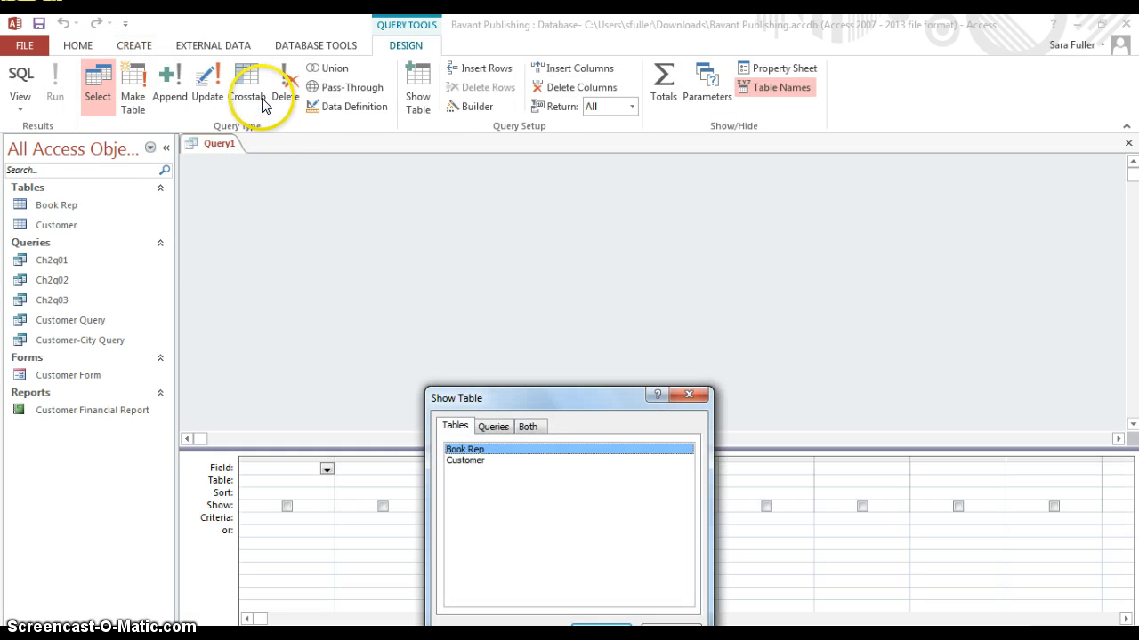
pyautogui.doubleClick(515, 450)
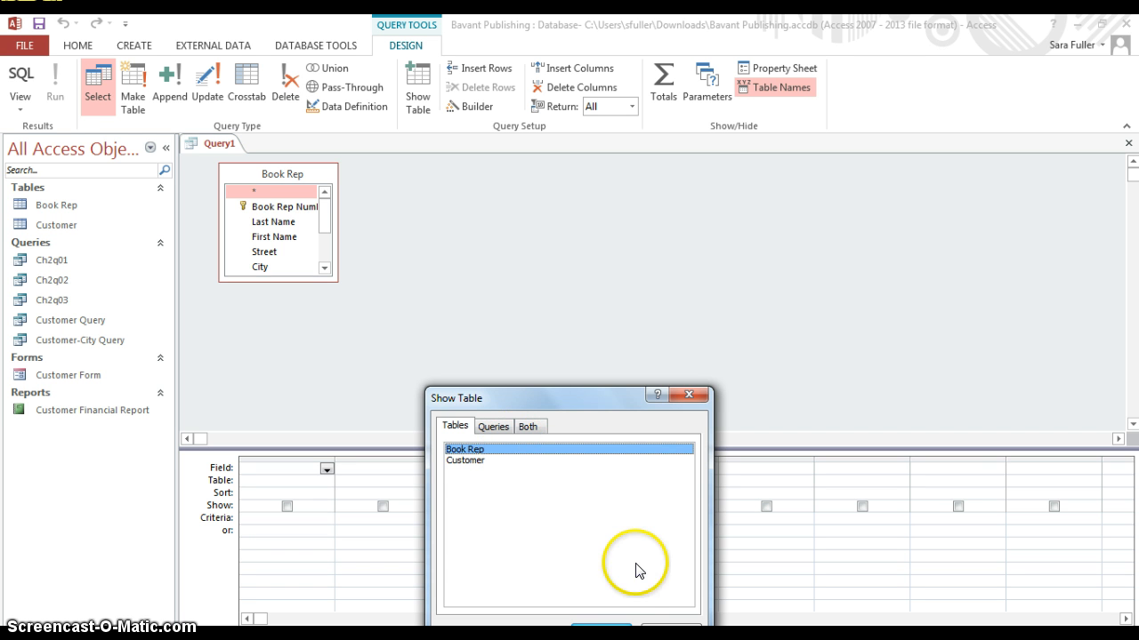
pyautogui.click(671, 632)
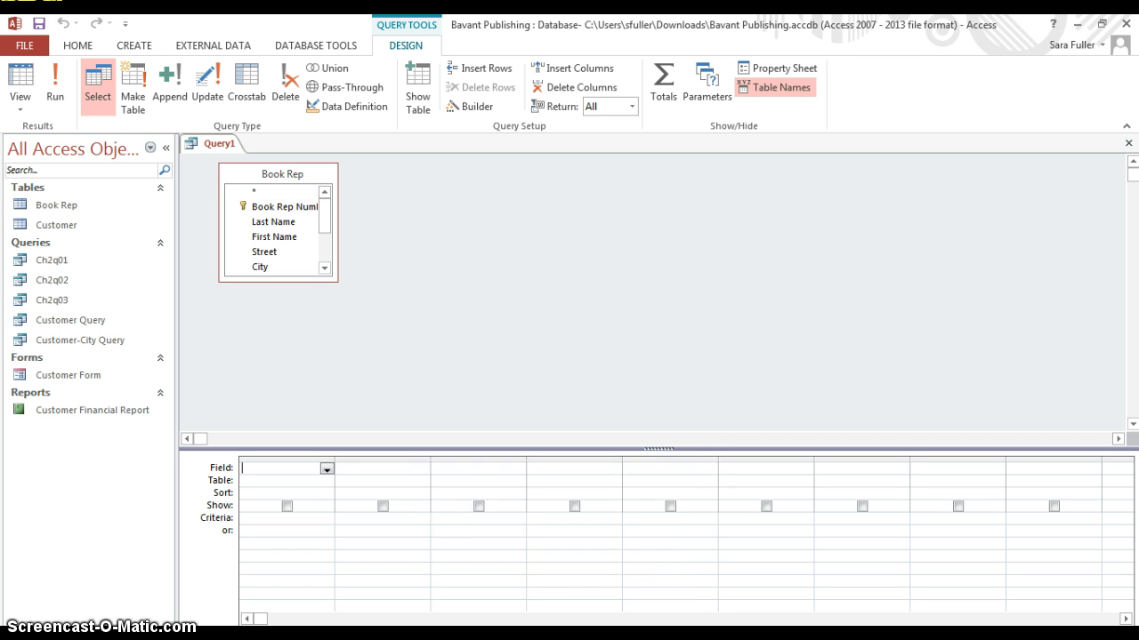
# - Add the Book Rep Number, Last Name and First Name fields to the query
pyautogui.click(230, 327)
pyautogui.click(271, 207)
pyautogui.doubleClick(273, 209)
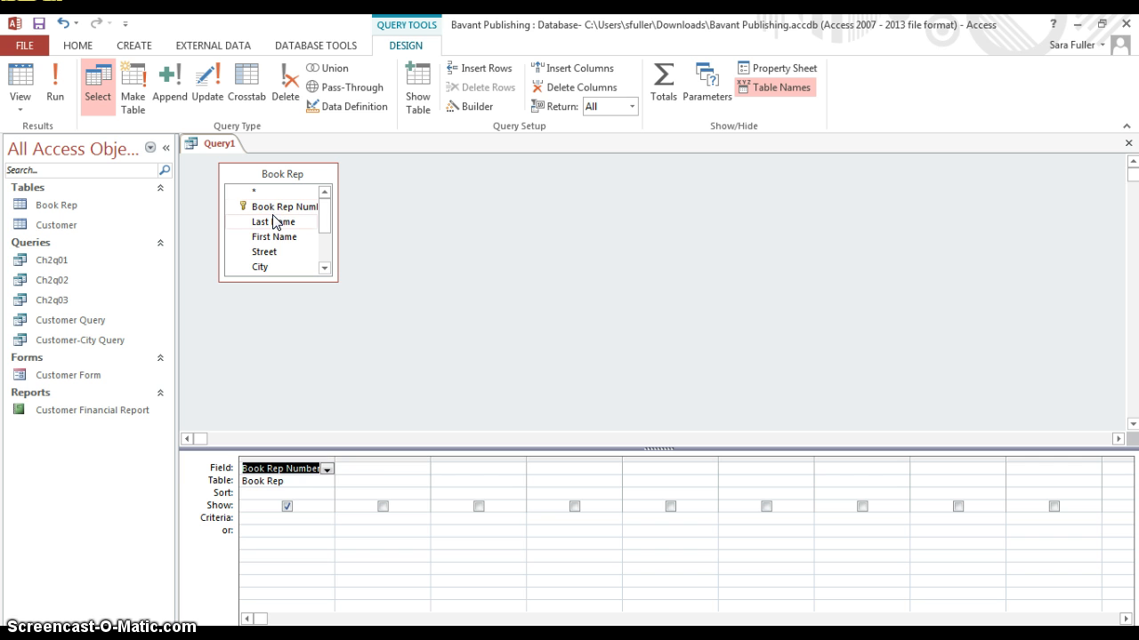
pyautogui.doubleClick(276, 221)
pyautogui.click(277, 238)
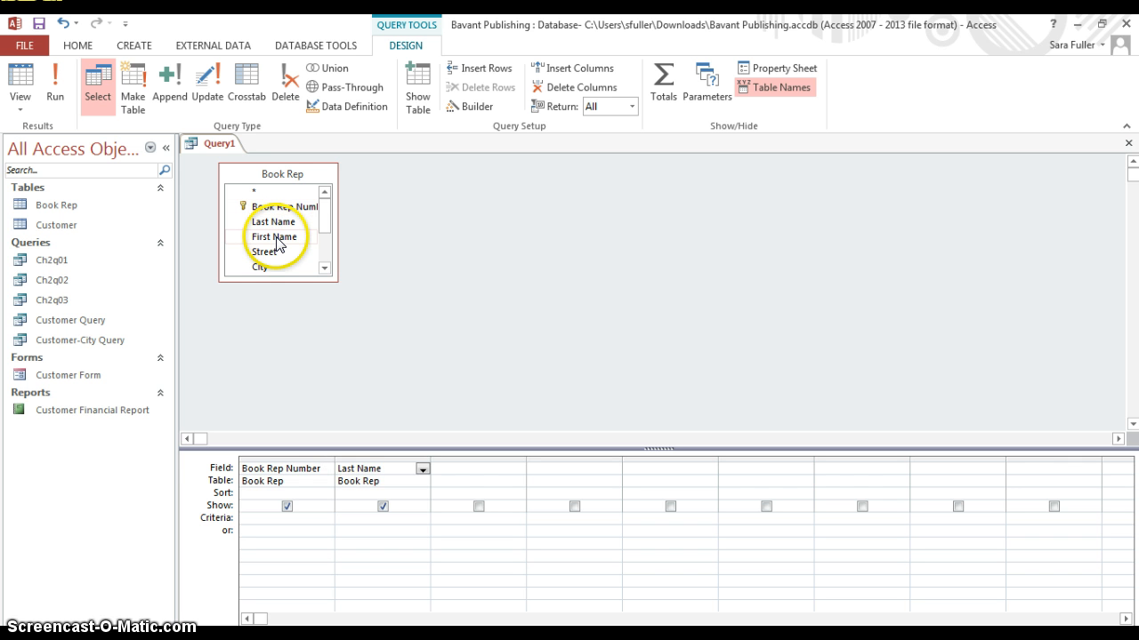
pyautogui.doubleClick(277, 239)
pyautogui.click(325, 270)
pyautogui.click(325, 269)
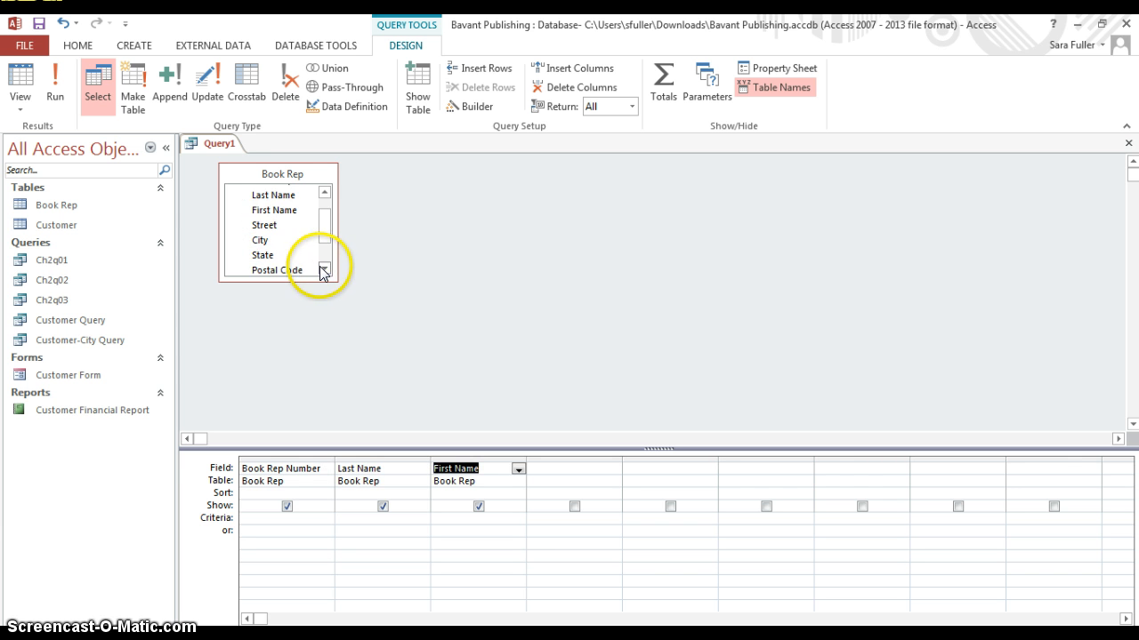
pyautogui.click(296, 256)
pyautogui.doubleClick(298, 256)
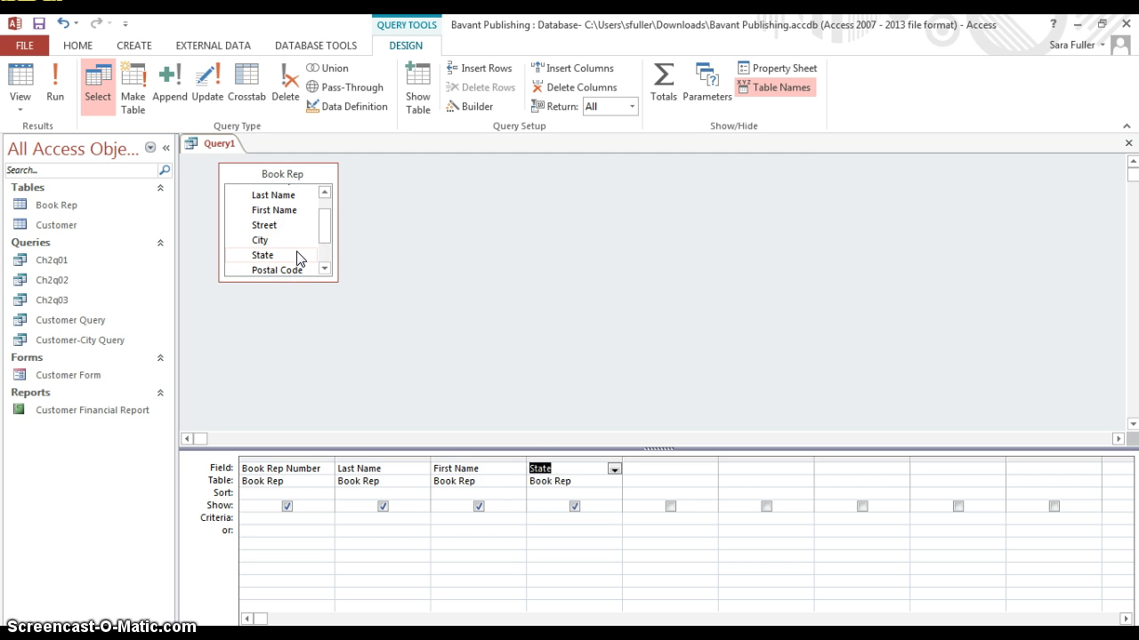
pyautogui.click(614, 469)
pyautogui.click(590, 464)
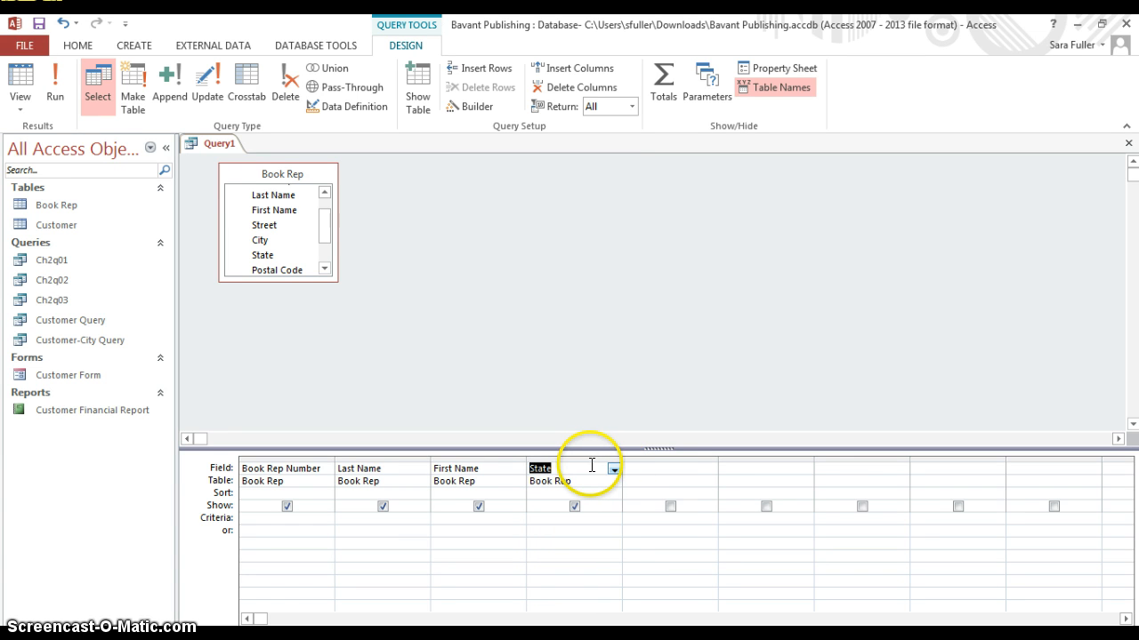
pyautogui.rightClick(592, 466)
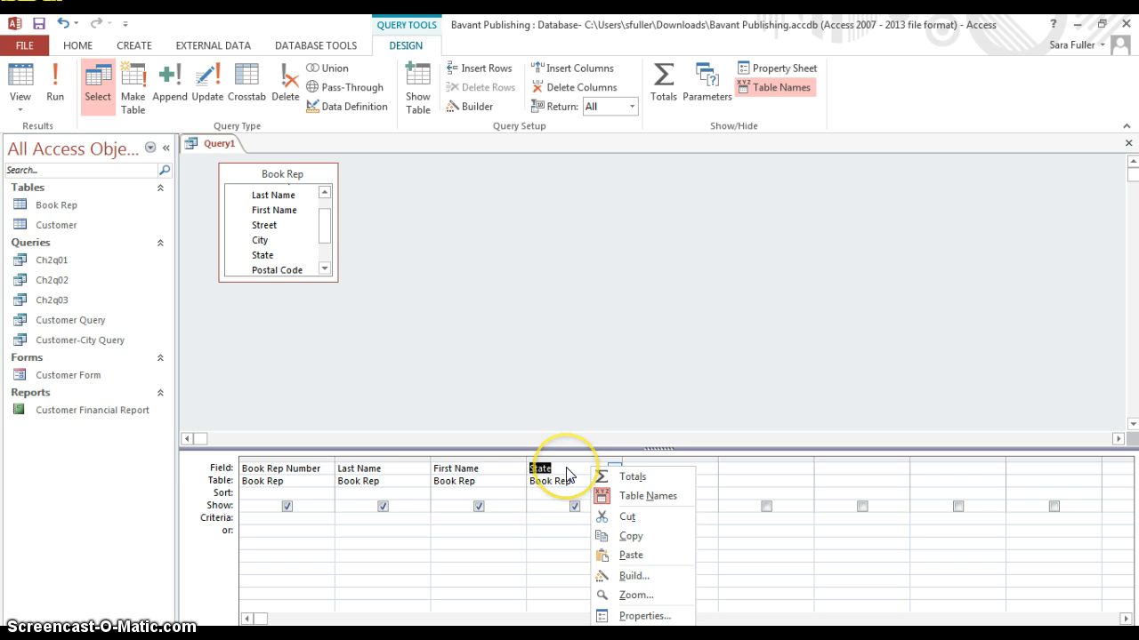
pyautogui.click(568, 470)
pyautogui.press('BackSpace')
pyautogui.press('BackSpace')
pyautogui.press('BackSpace')
pyautogui.press('BackSpace')
pyautogui.press('BackSpace')
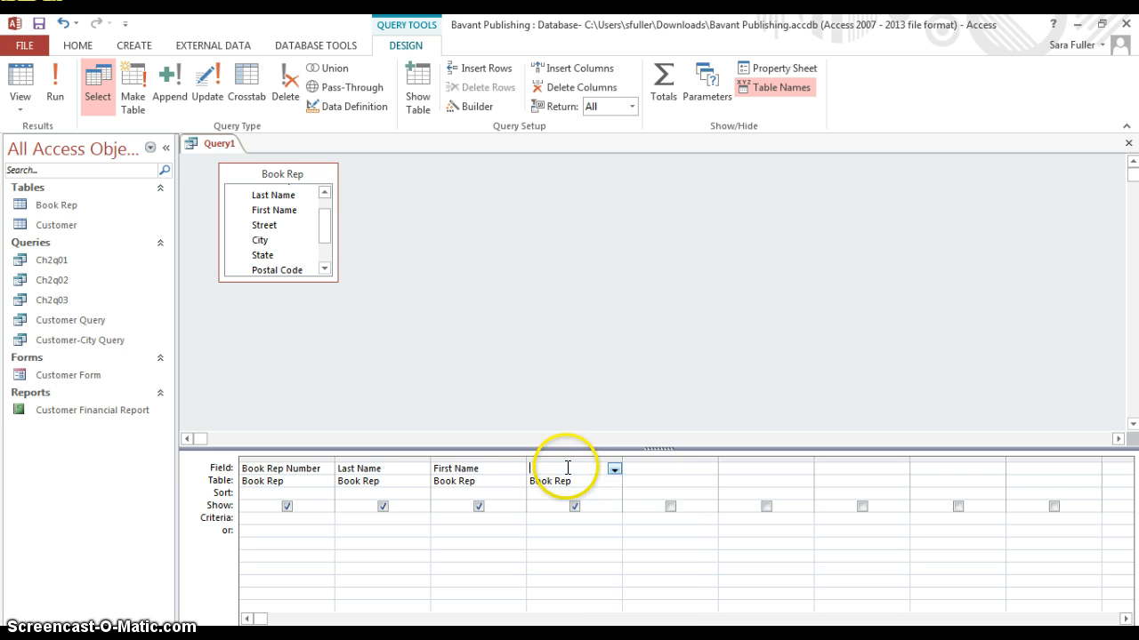
# - Add the Start Date field with the criterion >1/01/2013 and run the query
pyautogui.scroll(-1, 324, 249)
pyautogui.doubleClick(299, 245)
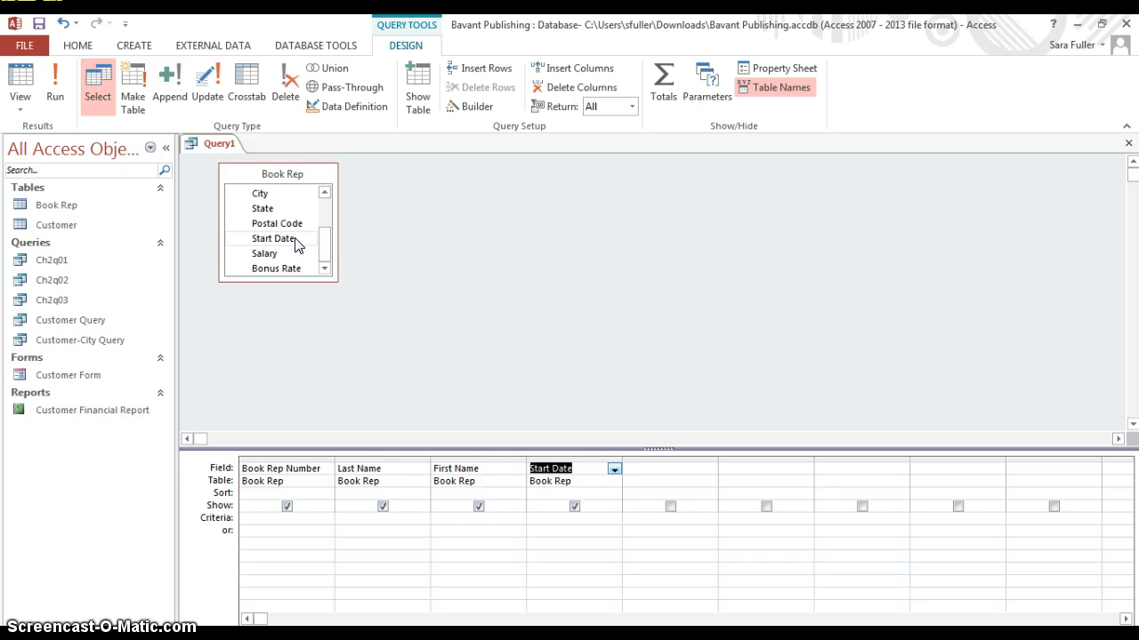
pyautogui.click(552, 517)
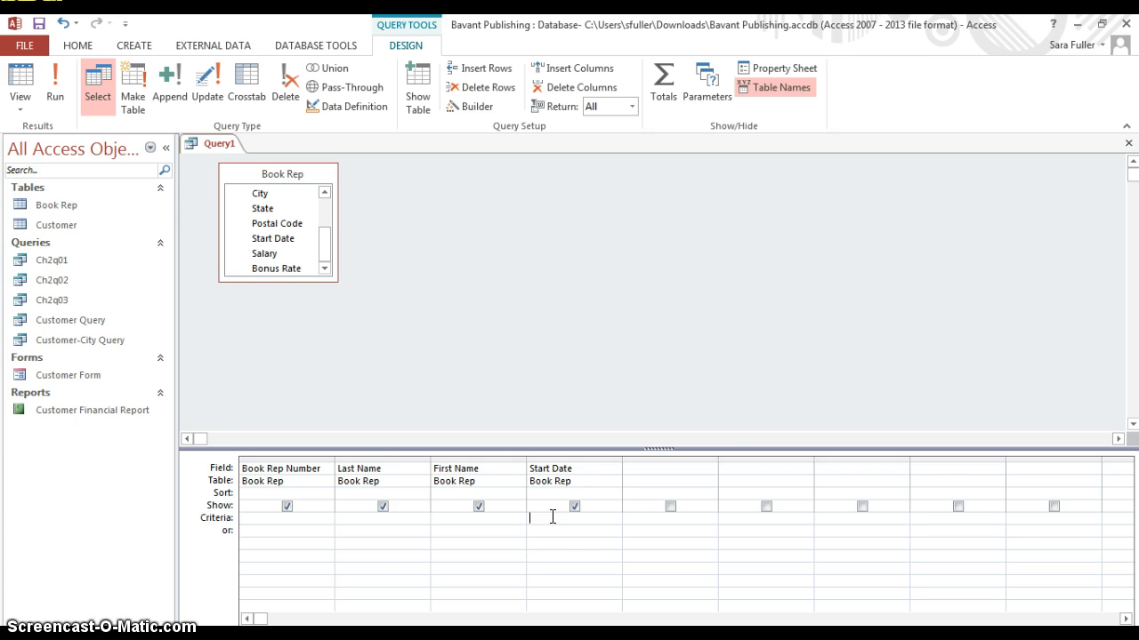
pyautogui.write('>1/01/2013')
pyautogui.click(152, 376)
pyautogui.click(57, 82)
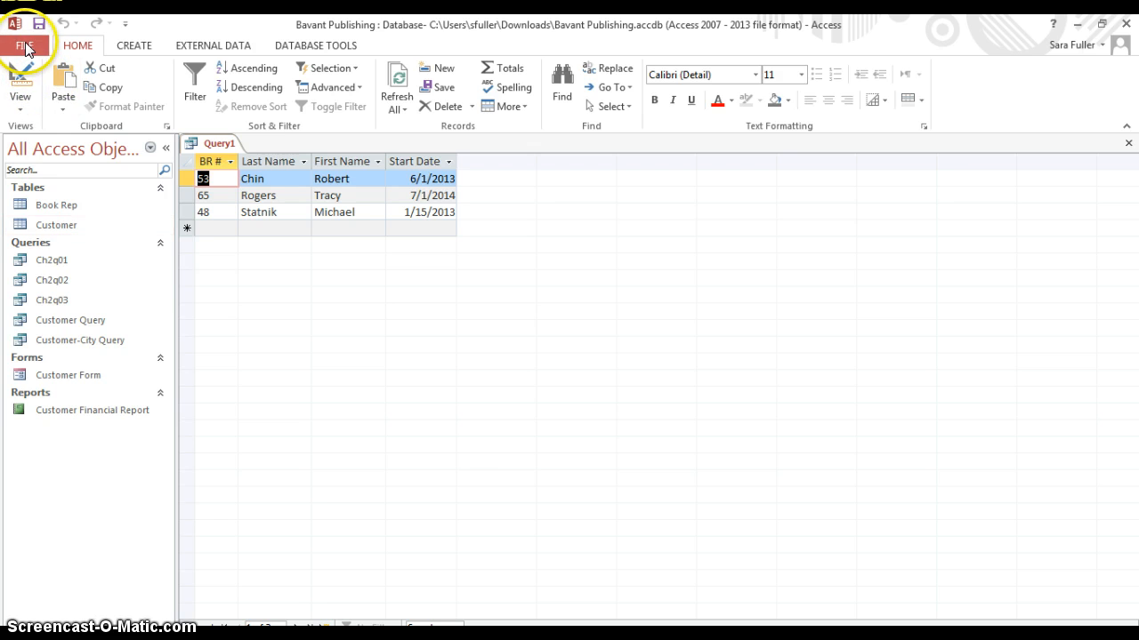
# - Save the Book Rep query under the name Ch2q04 and close it
pyautogui.click(25, 46)
pyautogui.click(41, 213)
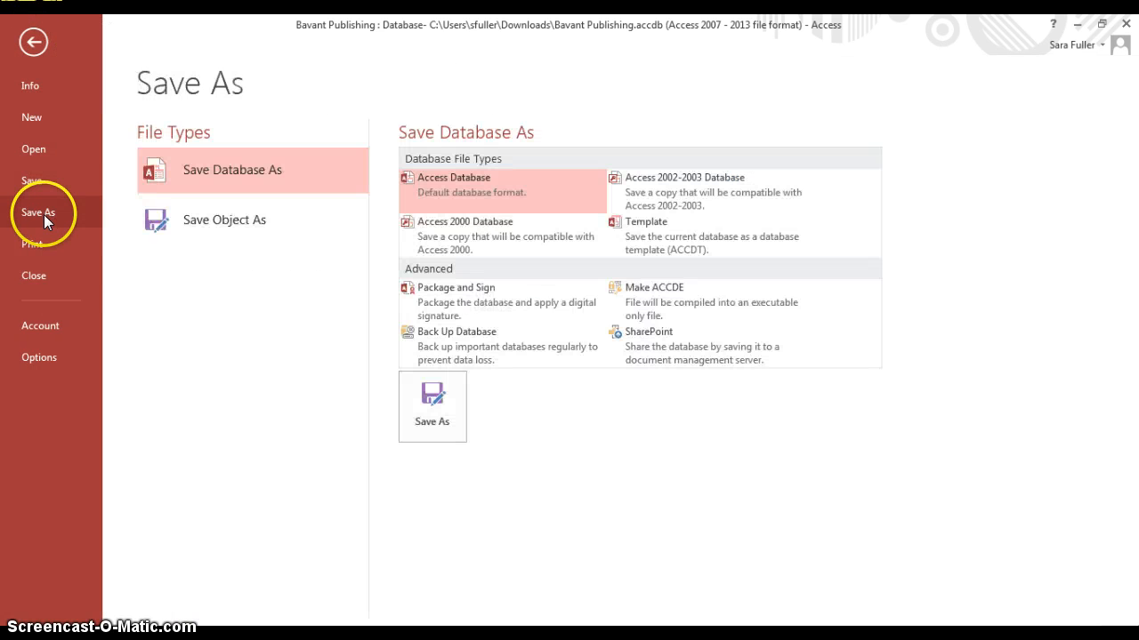
pyautogui.click(230, 221)
pyautogui.click(433, 308)
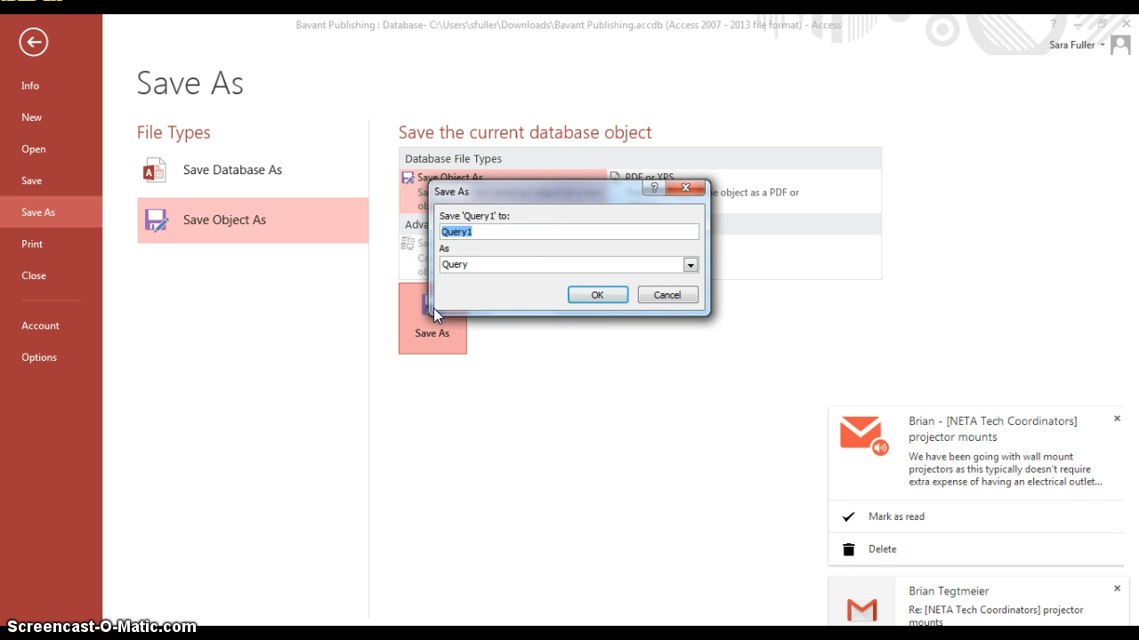
pyautogui.write('Ch2')
pyautogui.write('q04')
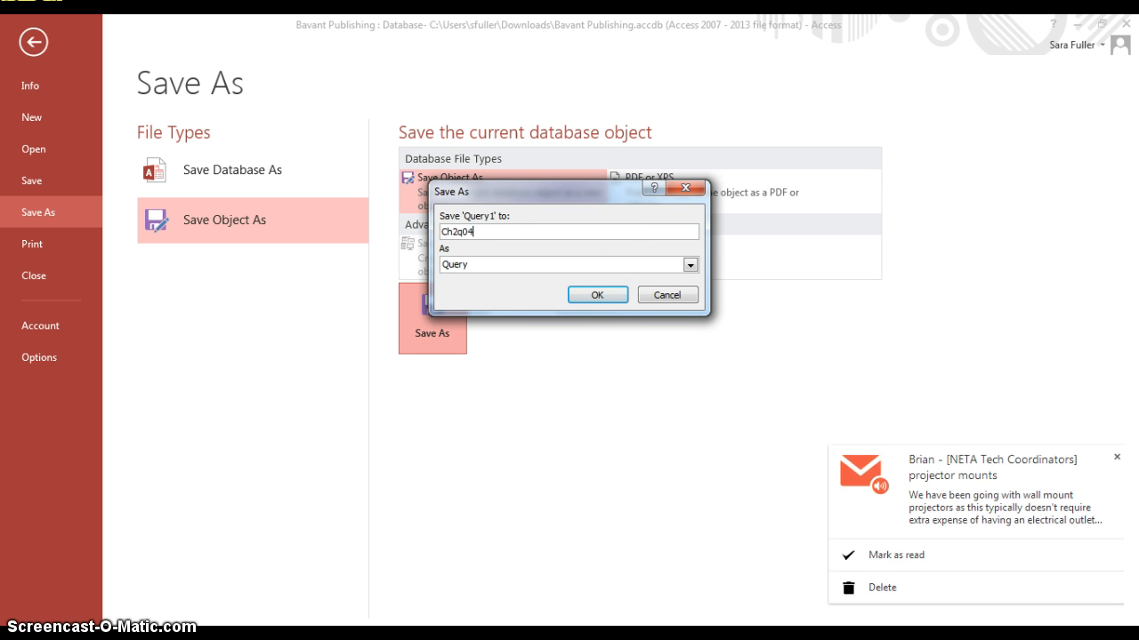
pyautogui.click(605, 290)
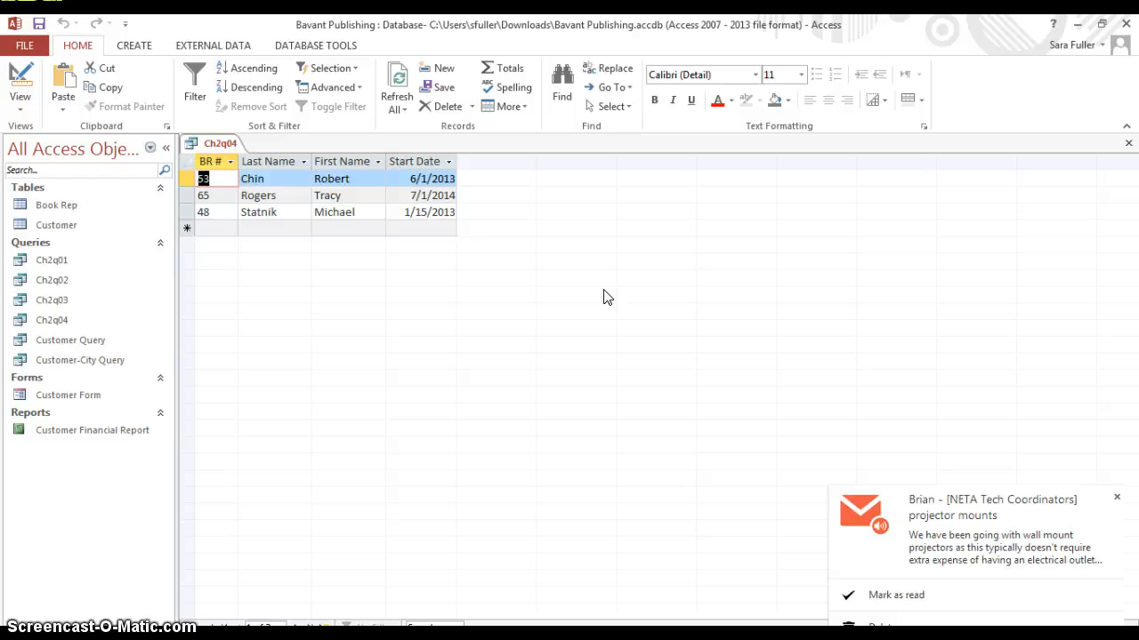
pyautogui.click(1127, 144)
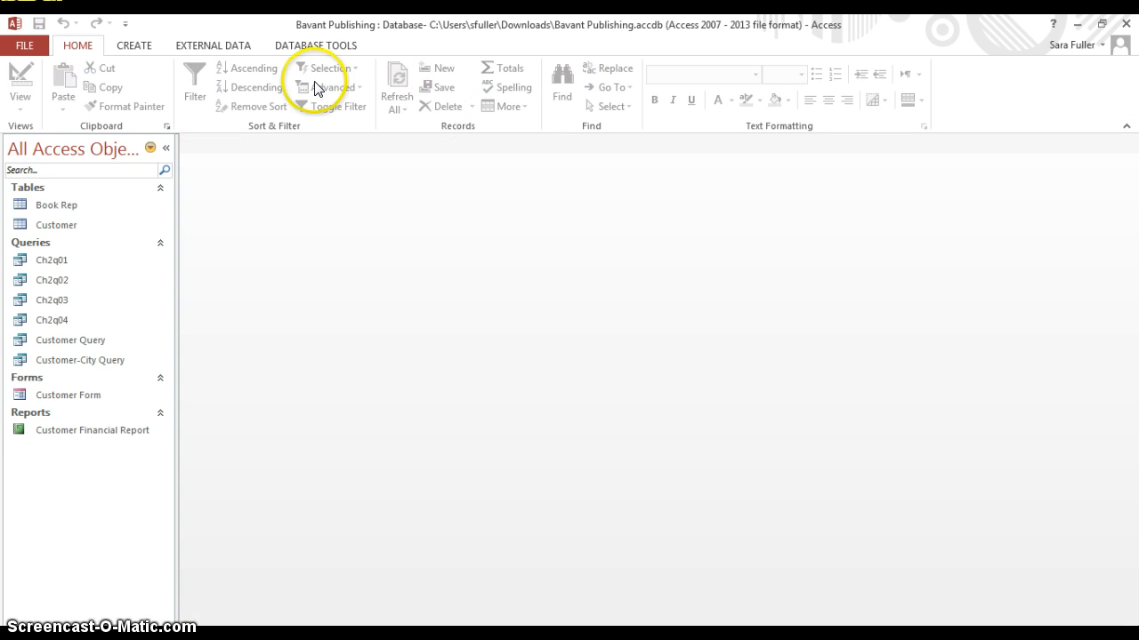
# - Create another query in Design view based on the Customer table
pyautogui.click(135, 47)
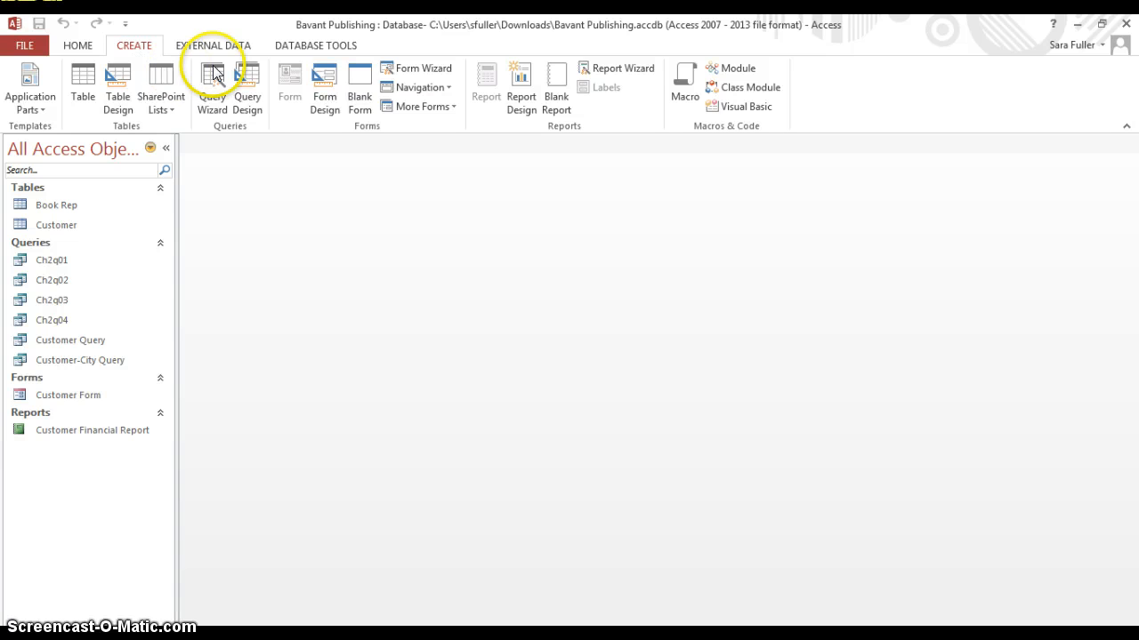
pyautogui.click(254, 103)
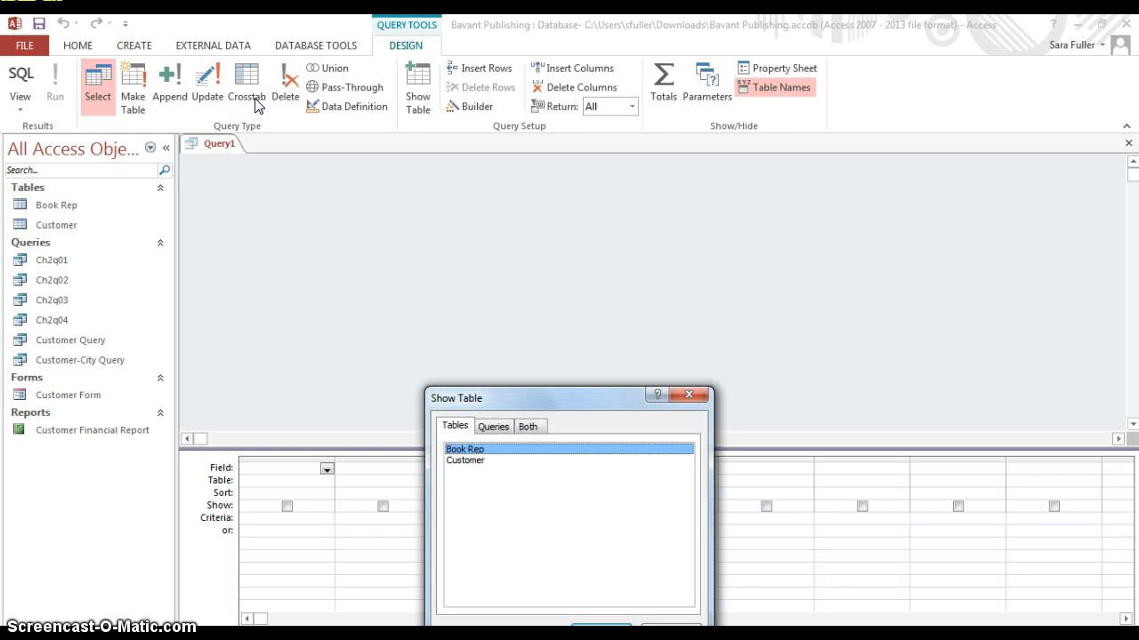
pyautogui.doubleClick(468, 463)
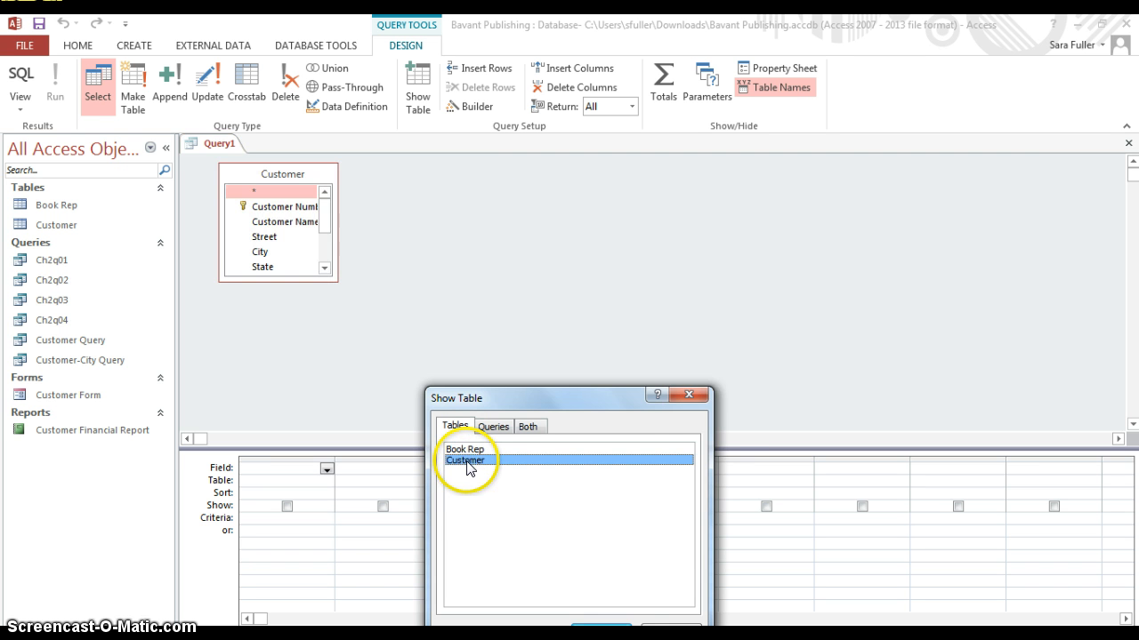
pyautogui.click(688, 395)
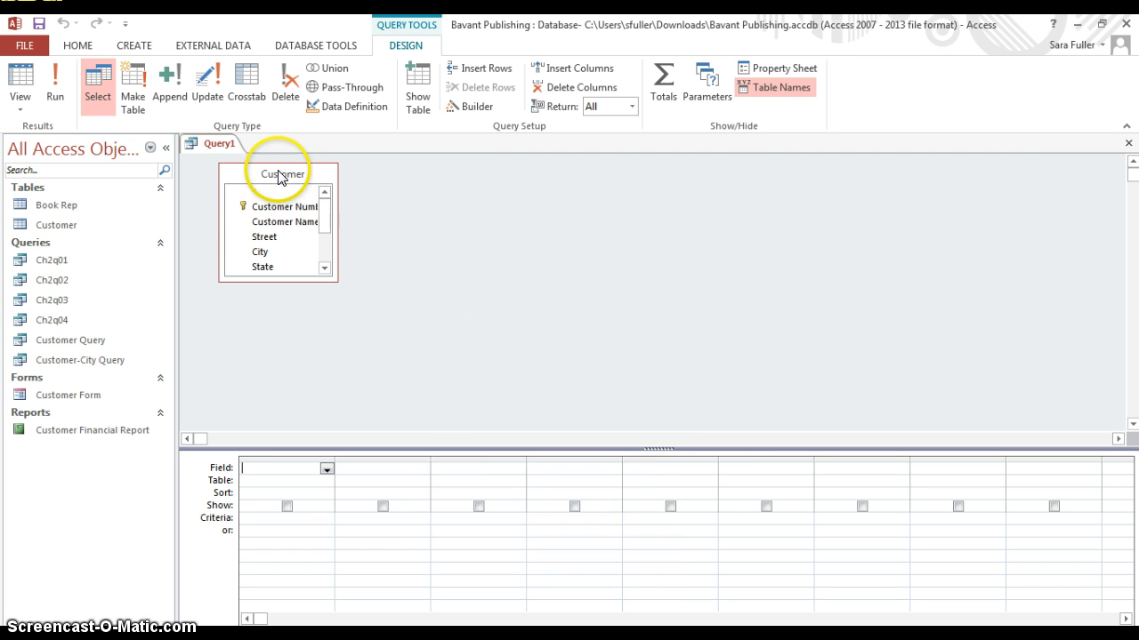
# - Add the Customer Number, Customer Name, Amount Paid, Current Due, Returns and Book Rep Number fields to the query
pyautogui.doubleClick(287, 207)
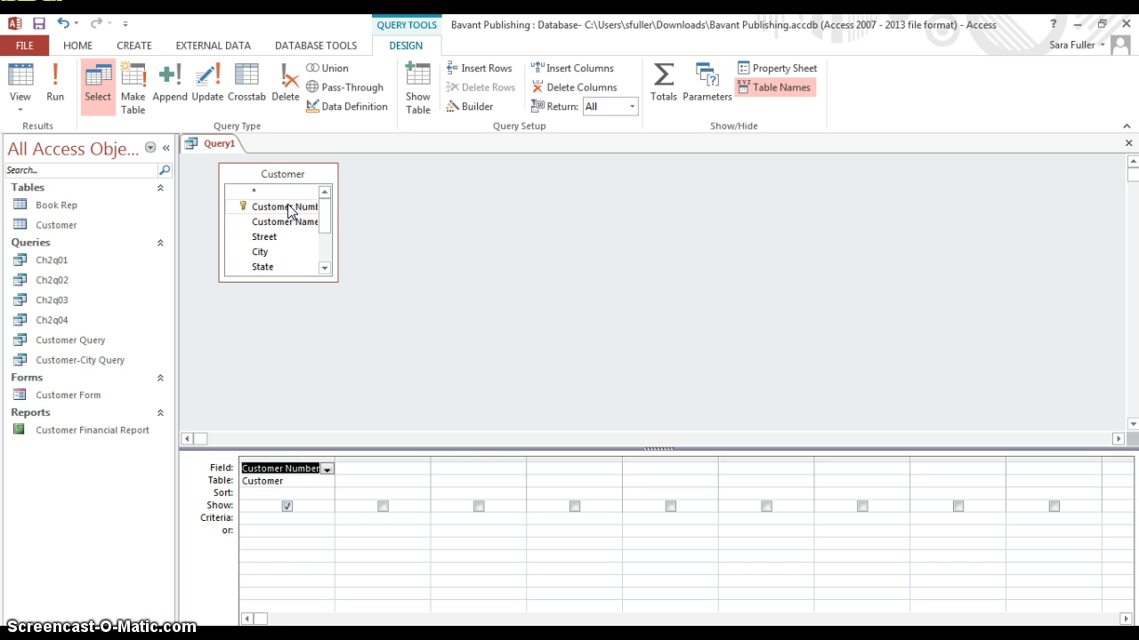
pyautogui.click(287, 222)
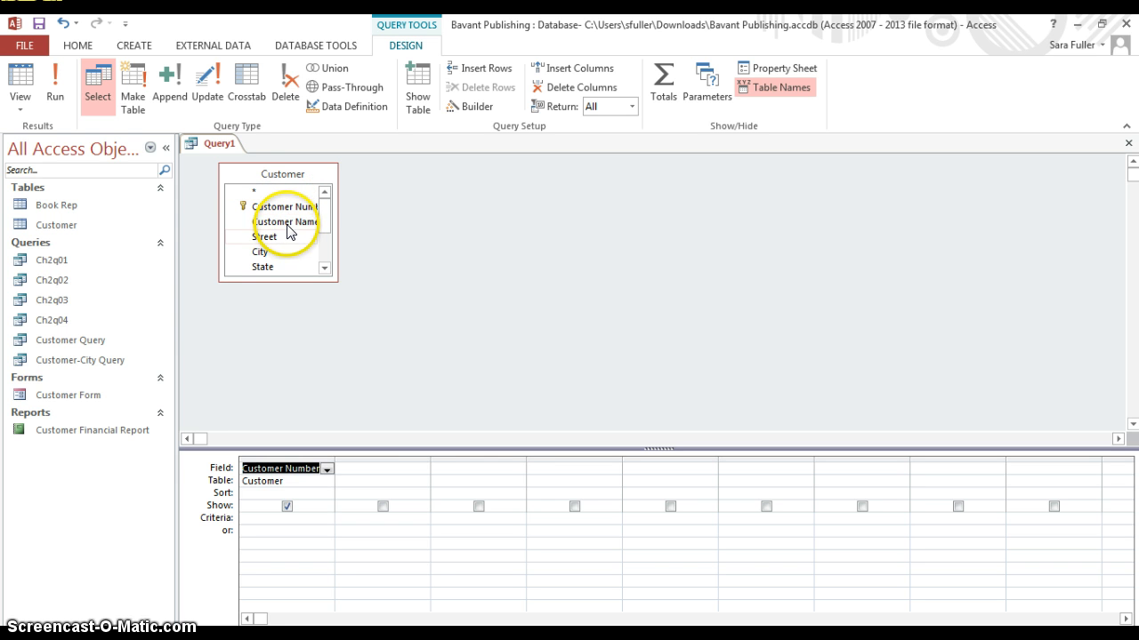
pyautogui.doubleClick(286, 222)
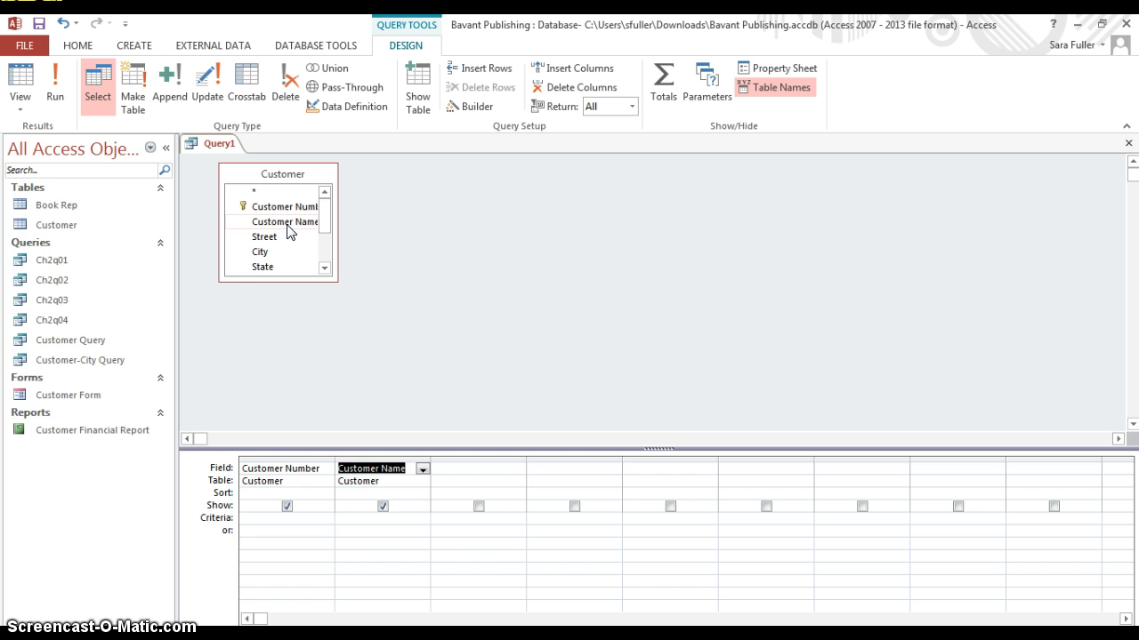
pyautogui.scroll(-2, 325, 267)
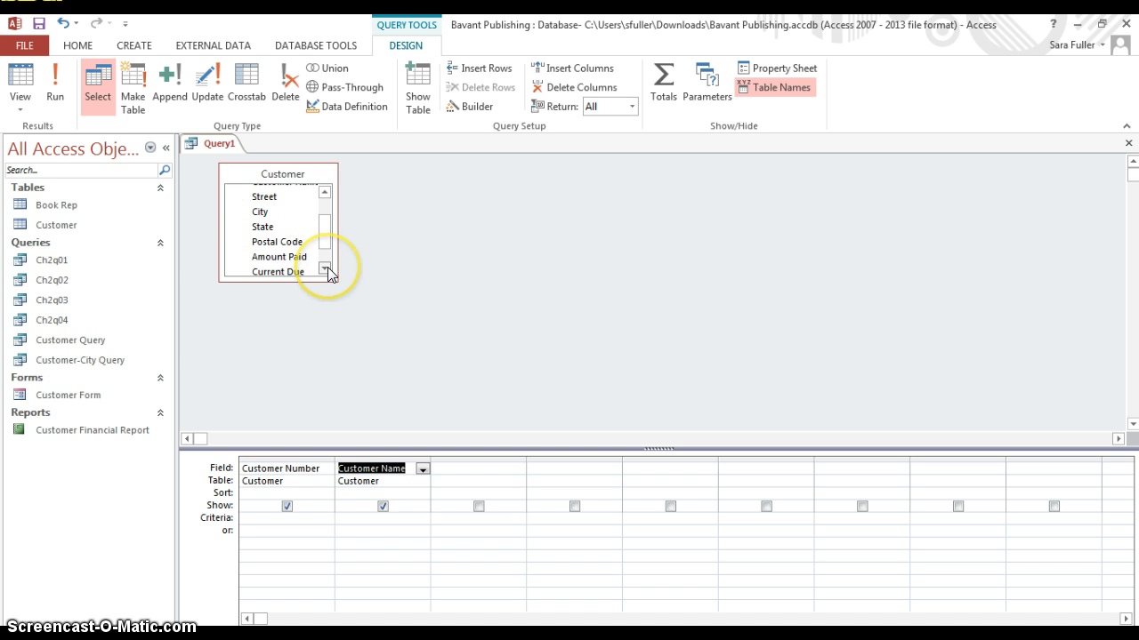
pyautogui.doubleClick(302, 243)
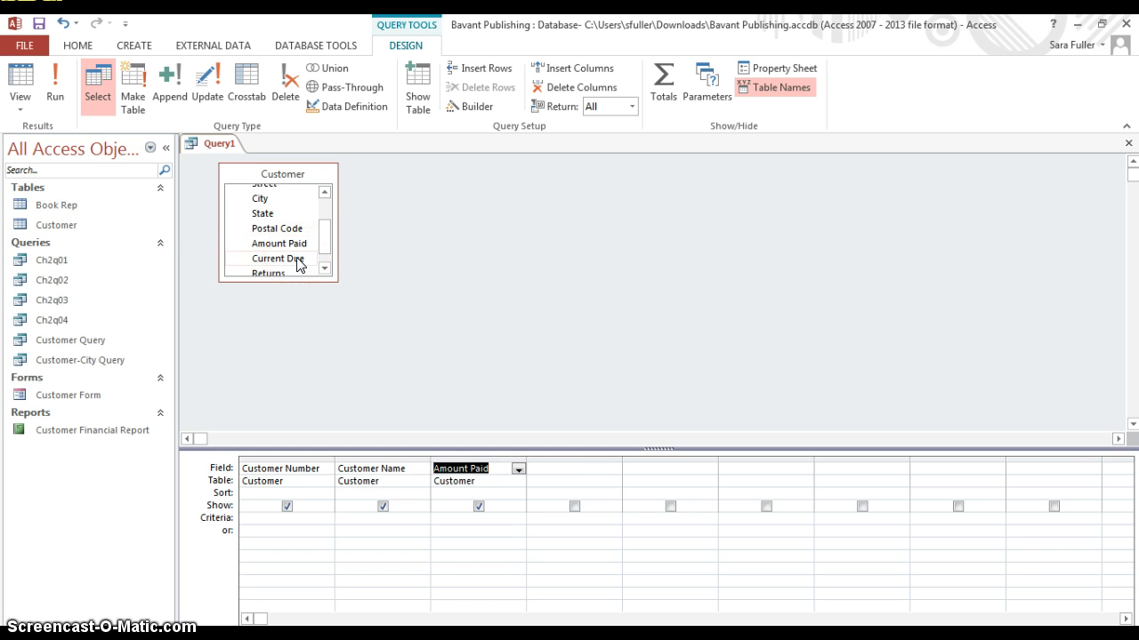
pyautogui.doubleClick(298, 259)
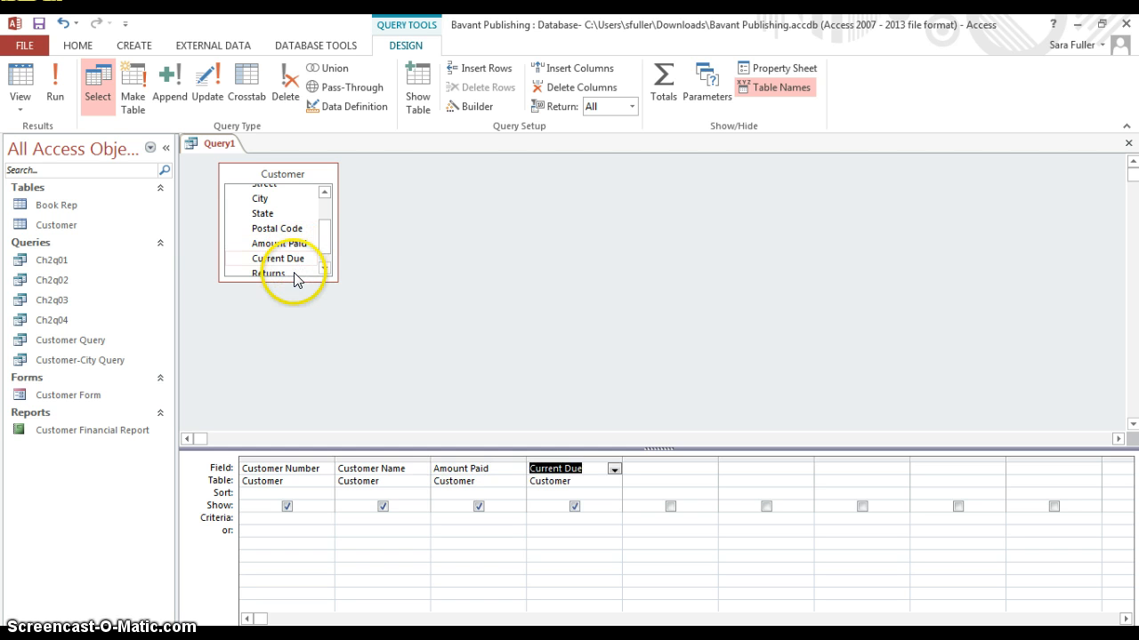
pyautogui.doubleClick(295, 275)
pyautogui.click(322, 270)
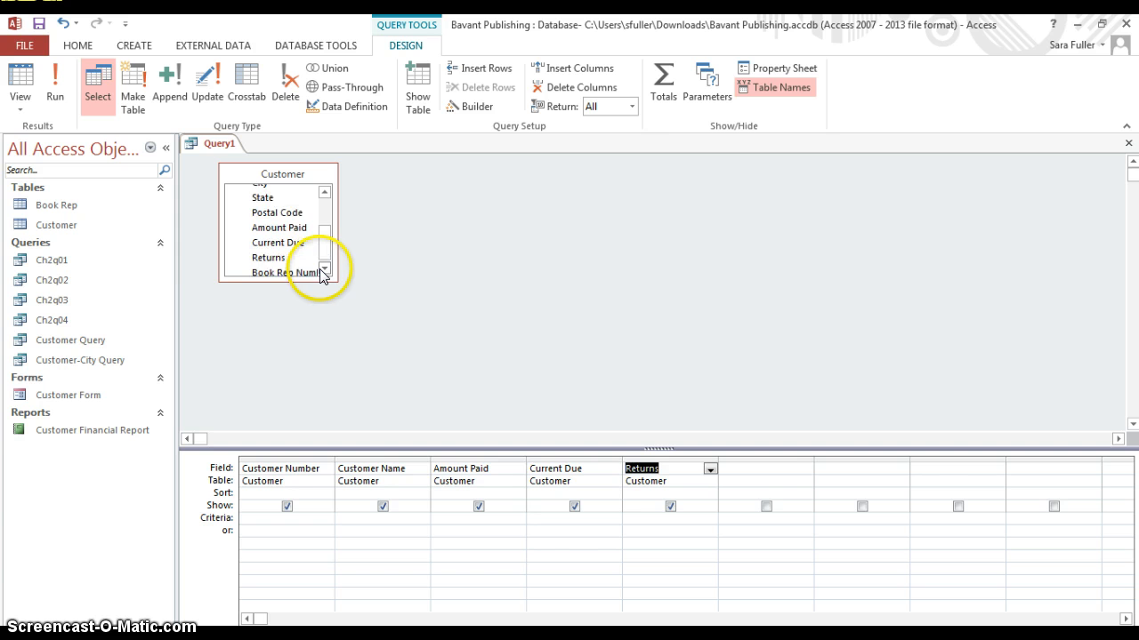
pyautogui.doubleClick(312, 270)
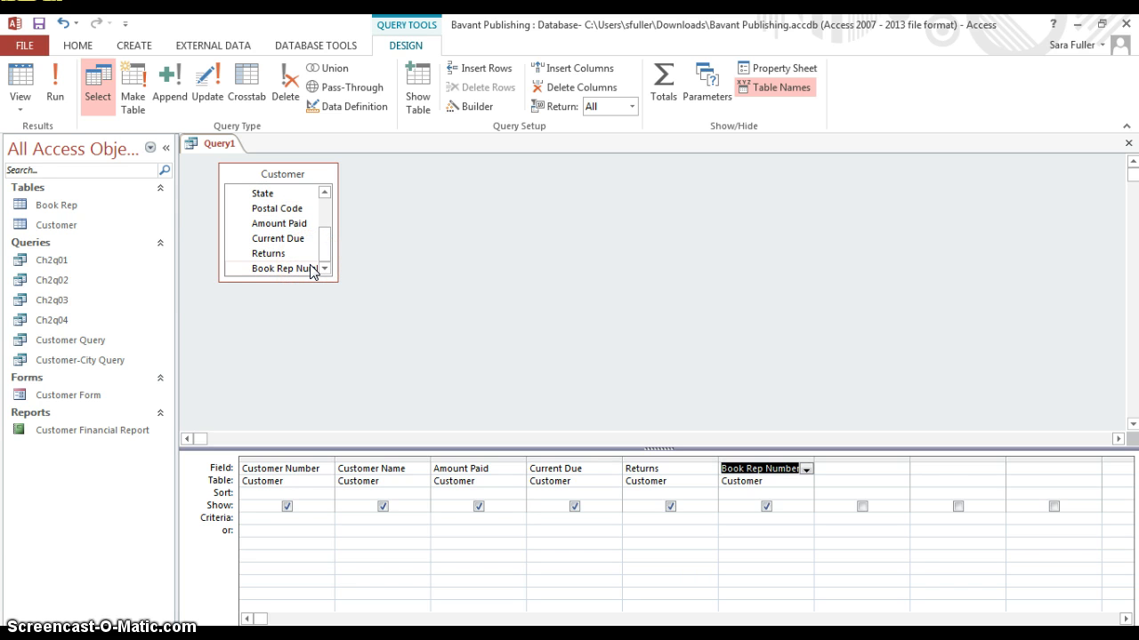
# - Set the Returns criterion to >0 and the Book Rep Number criterion to 42 on the same row, and run the query
pyautogui.click(655, 523)
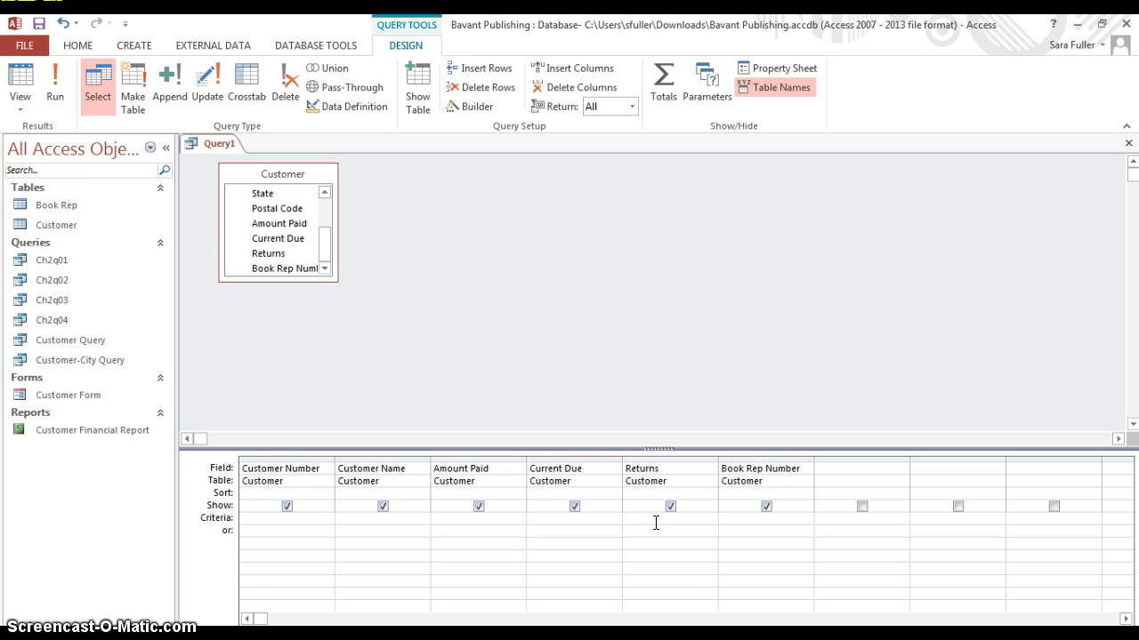
pyautogui.write('>0')
pyautogui.click(753, 523)
pyautogui.write('42')
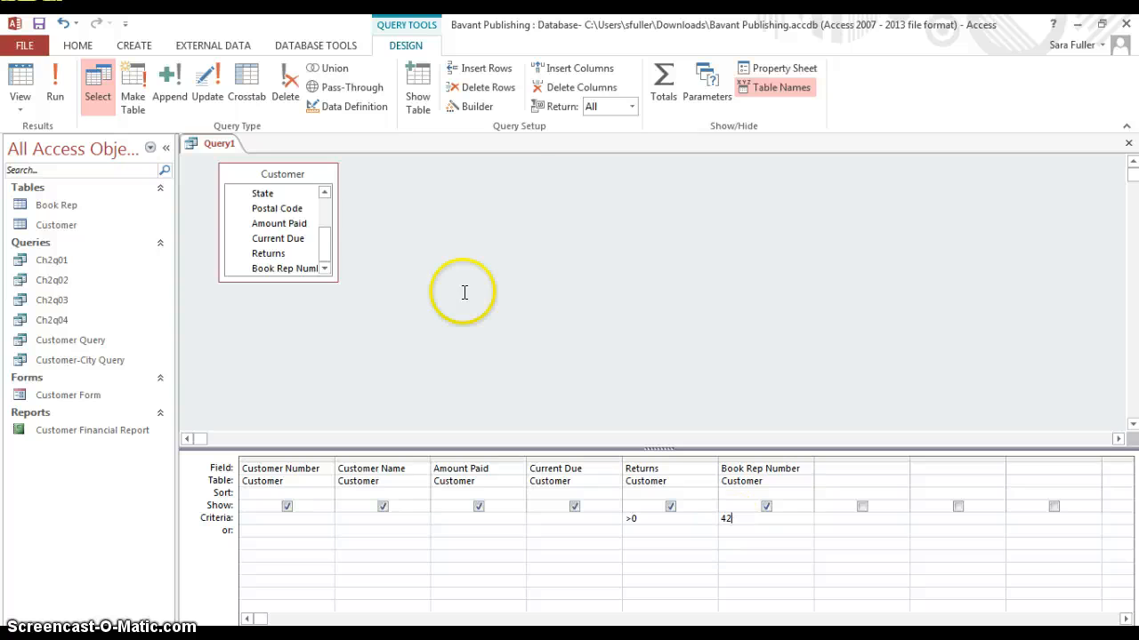
pyautogui.click(59, 78)
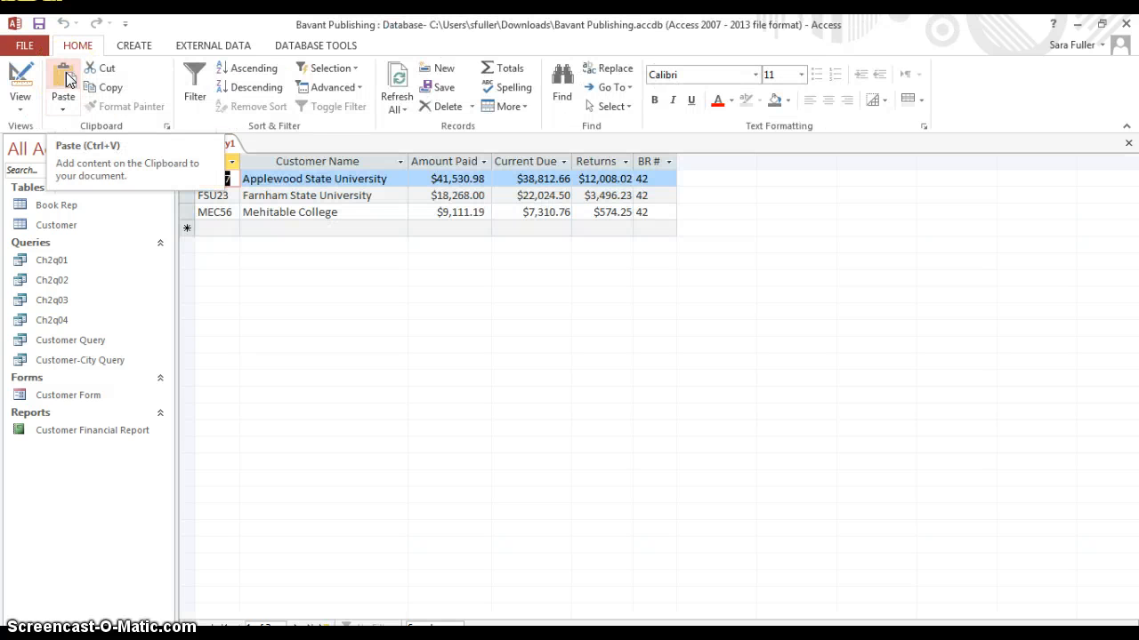
# - Save the query with the combined Returns and Book Rep Number criteria as a database object named Ch2q05
pyautogui.click(24, 45)
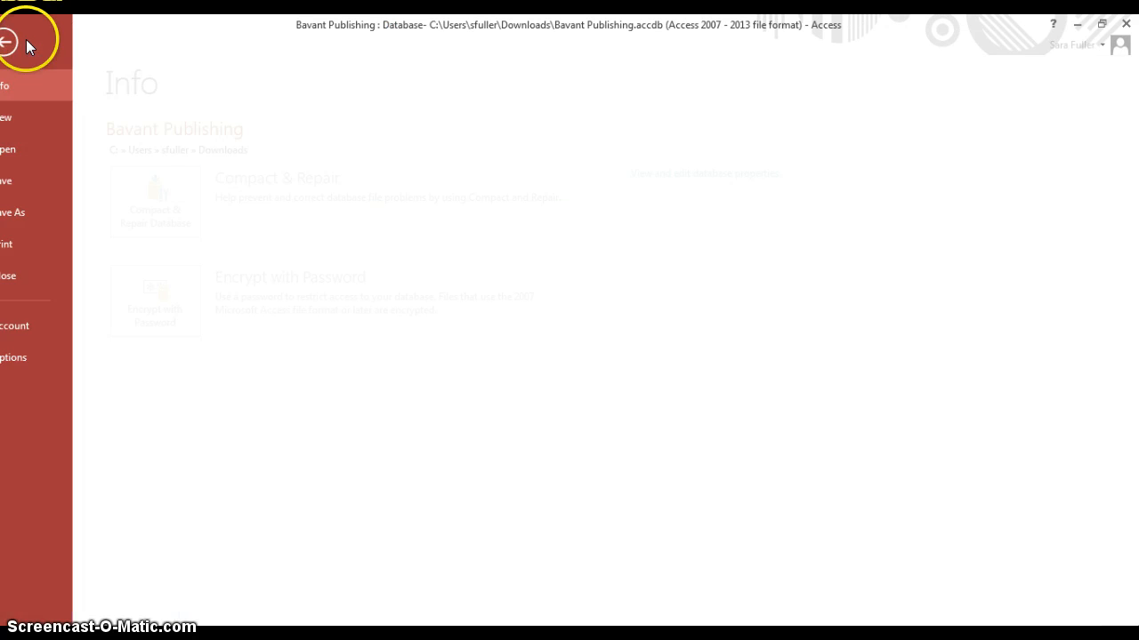
pyautogui.click(57, 233)
pyautogui.click(56, 220)
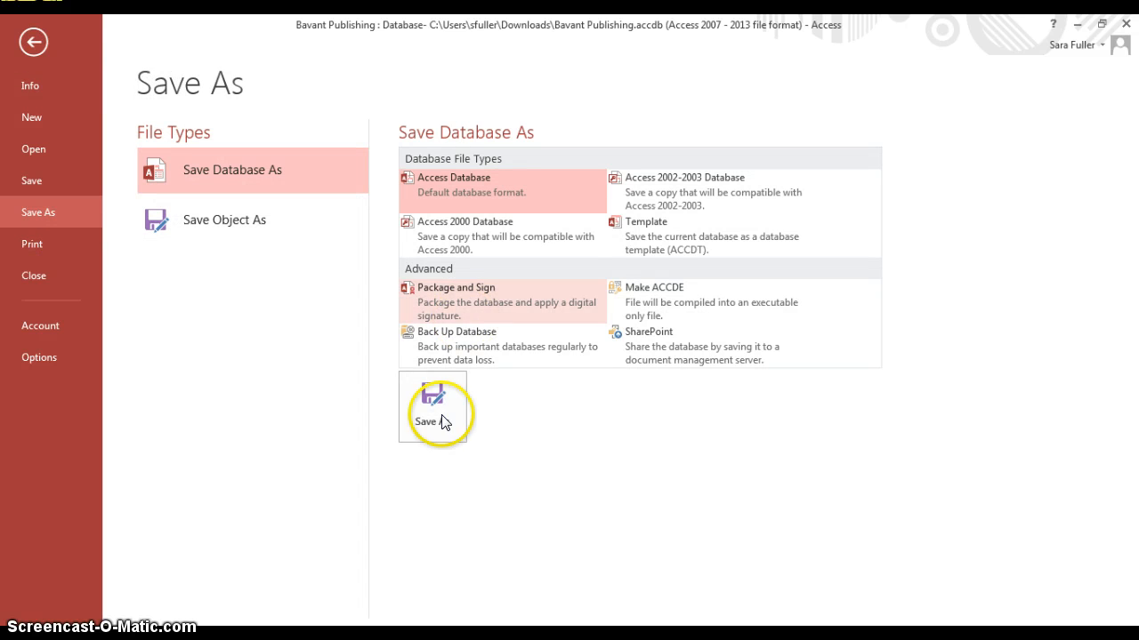
pyautogui.click(437, 418)
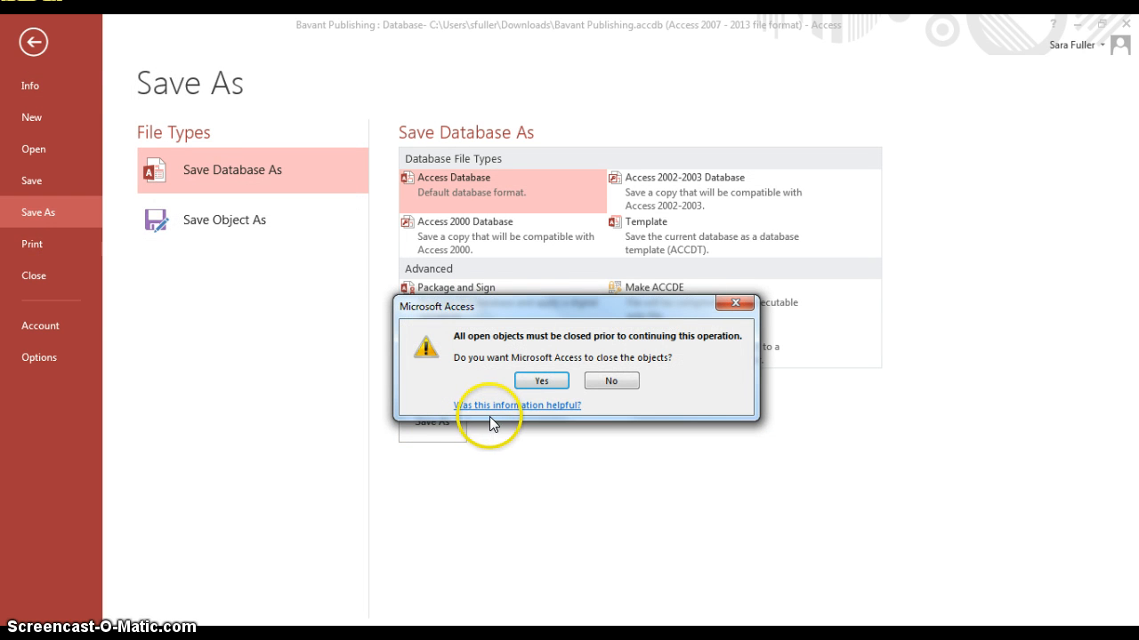
pyautogui.click(608, 382)
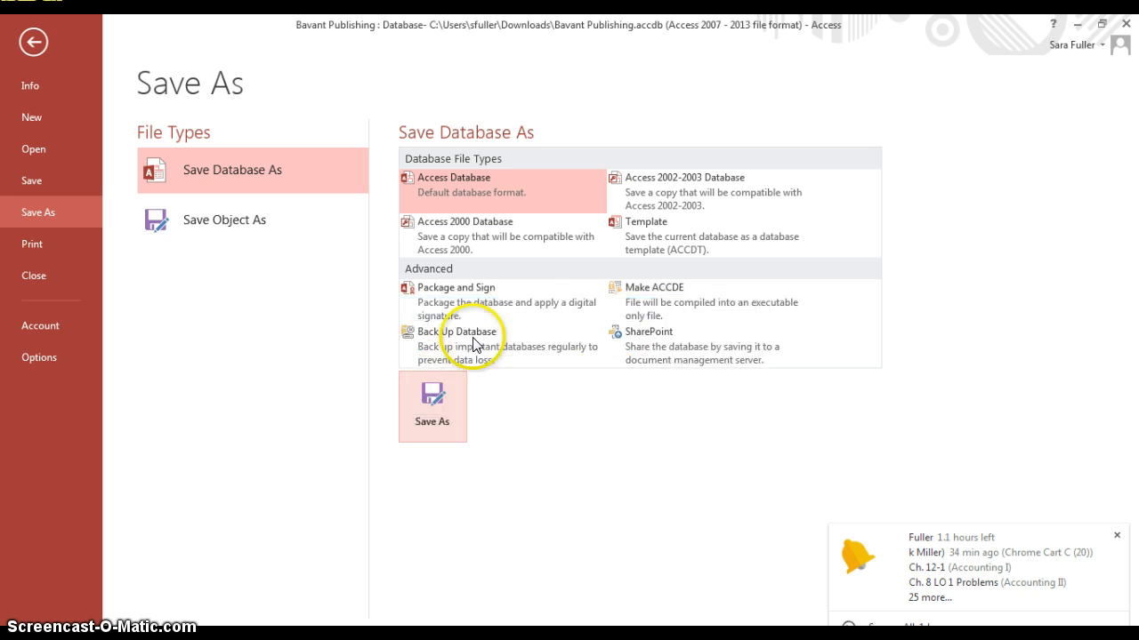
pyautogui.click(246, 220)
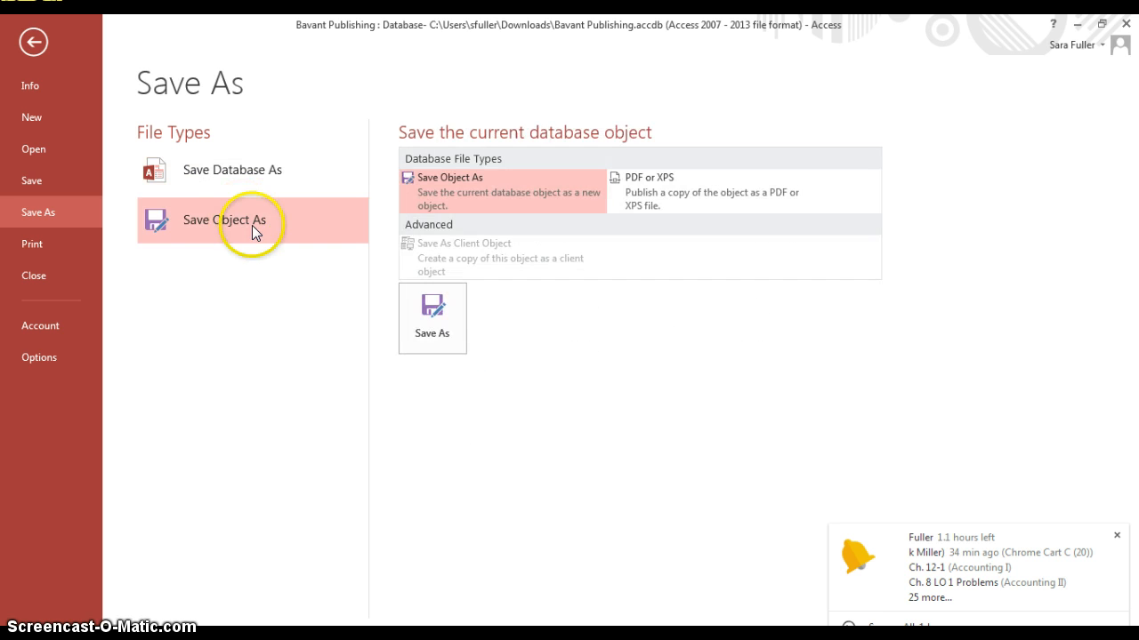
pyautogui.click(430, 313)
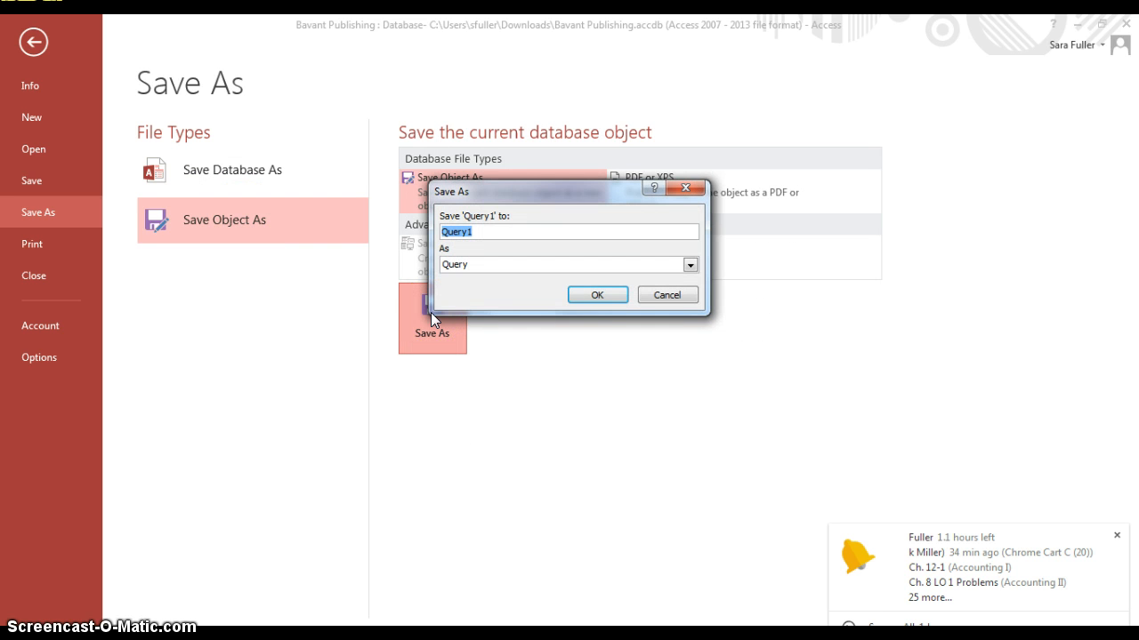
pyautogui.write('Ch2q05')
pyautogui.click(598, 295)
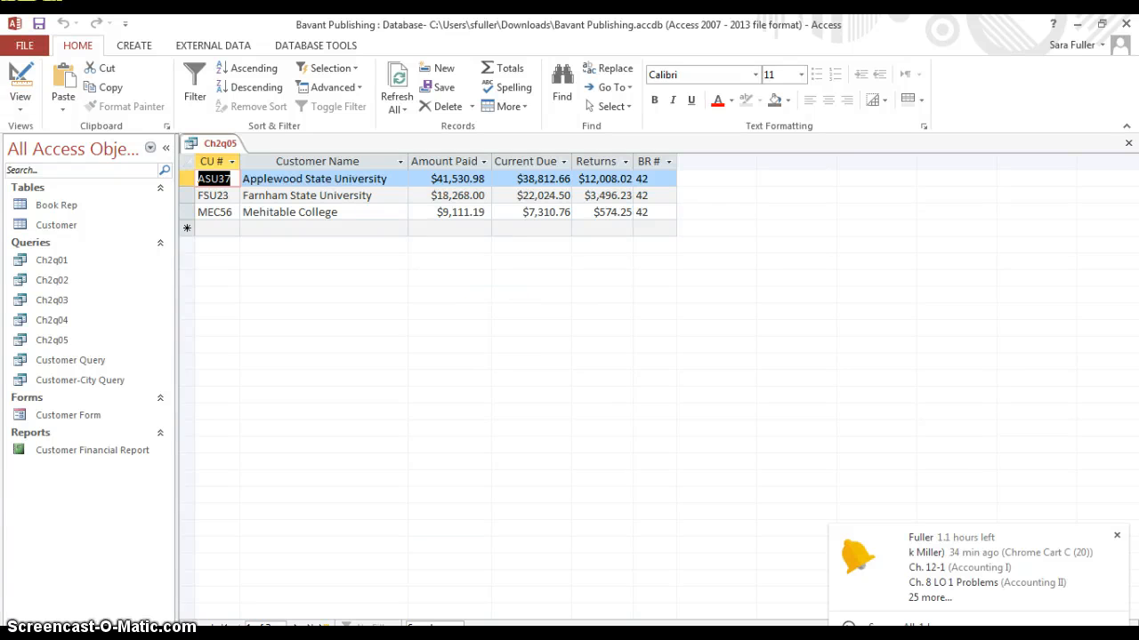
# - In the Ch2q05 design, move the Book Rep Number criterion 42 to the or row beneath the Returns criterion, and run the query
pyautogui.click(21, 105)
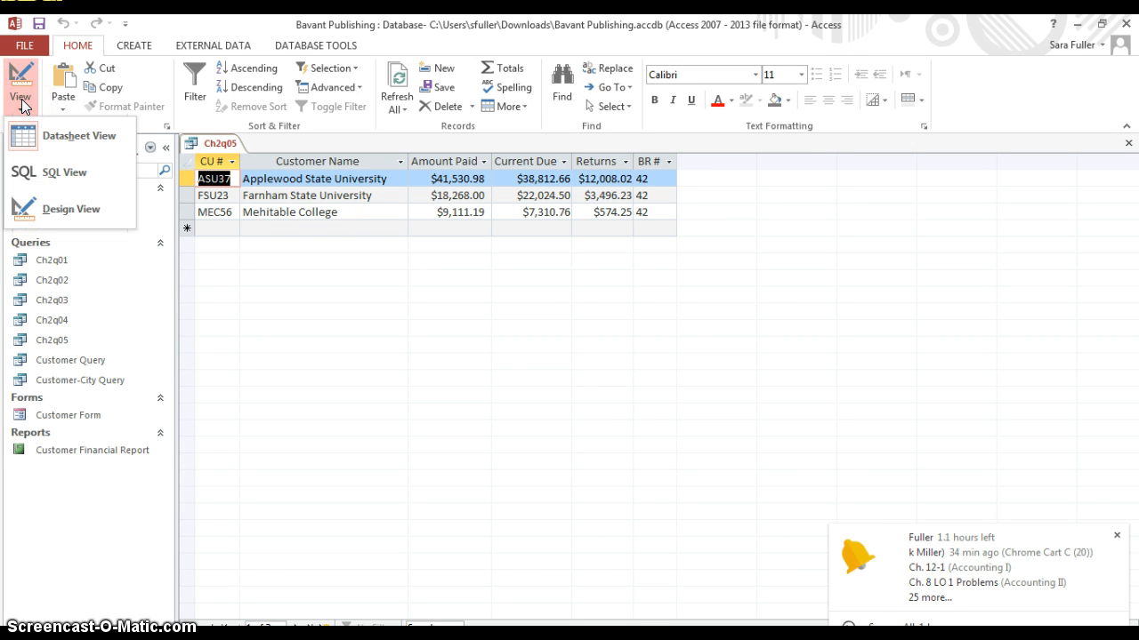
pyautogui.click(66, 214)
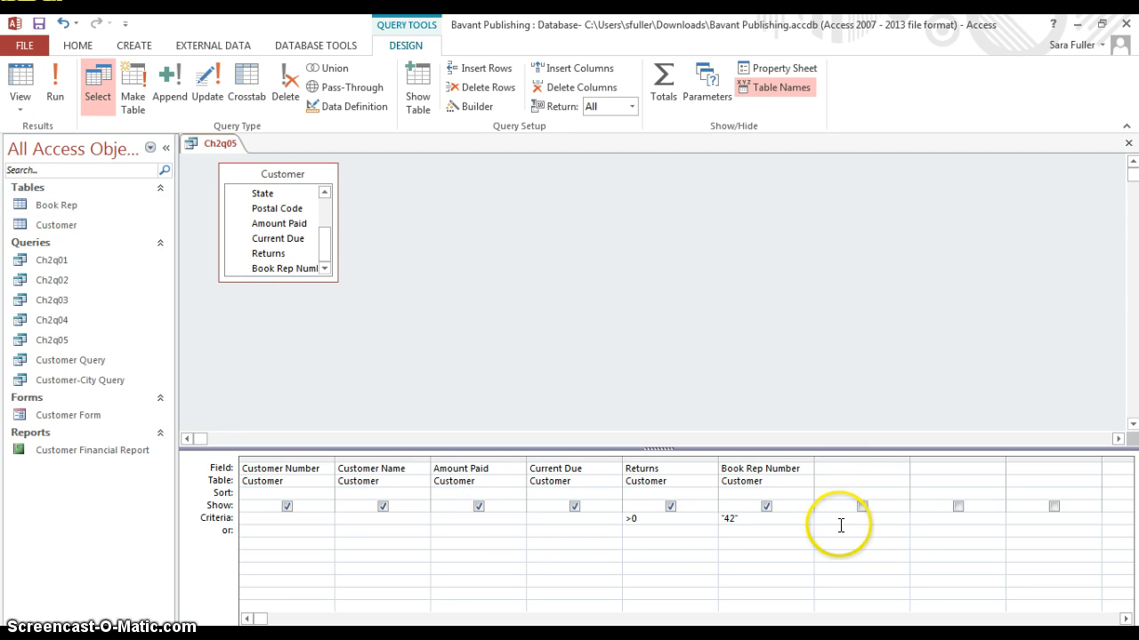
pyautogui.click(717, 518)
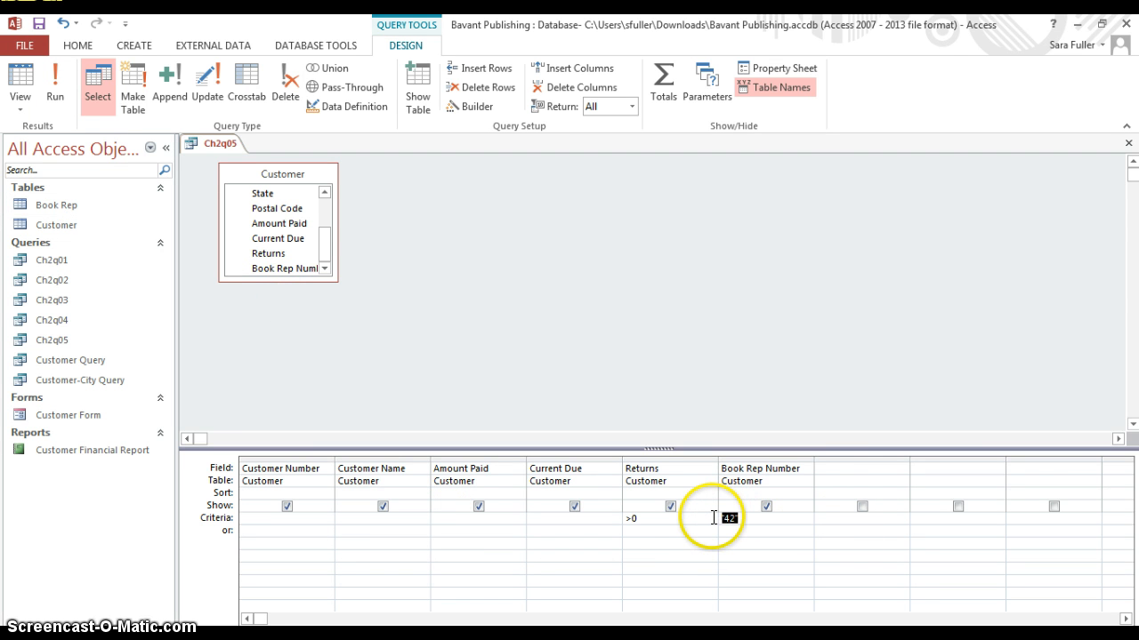
pyautogui.press('Delete')
pyautogui.click(727, 531)
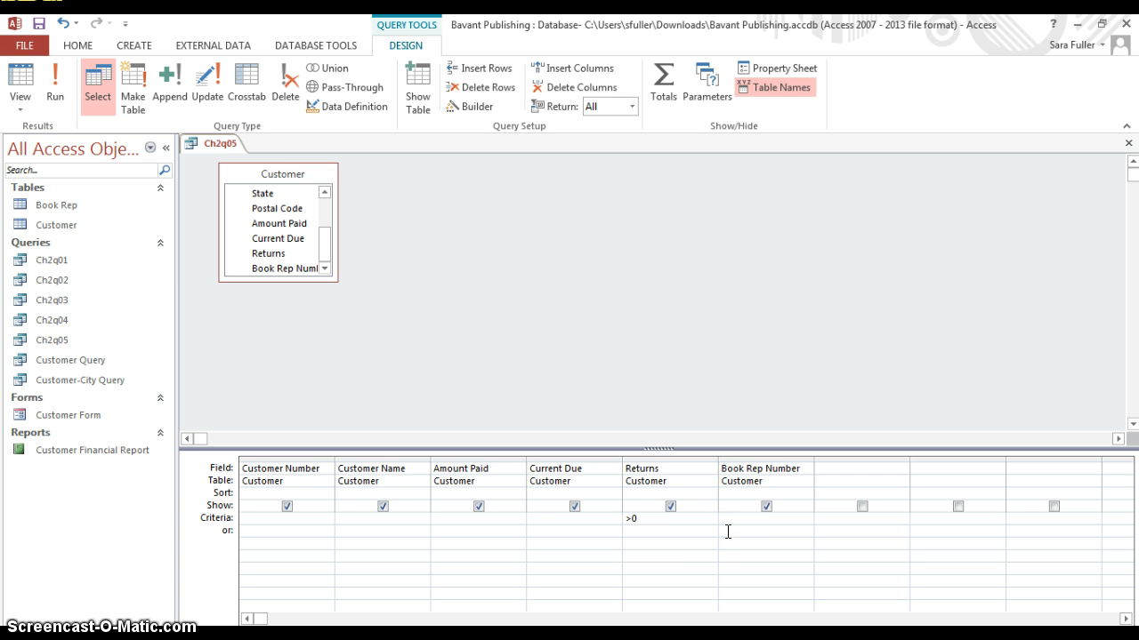
pyautogui.write('42')
pyautogui.click(55, 85)
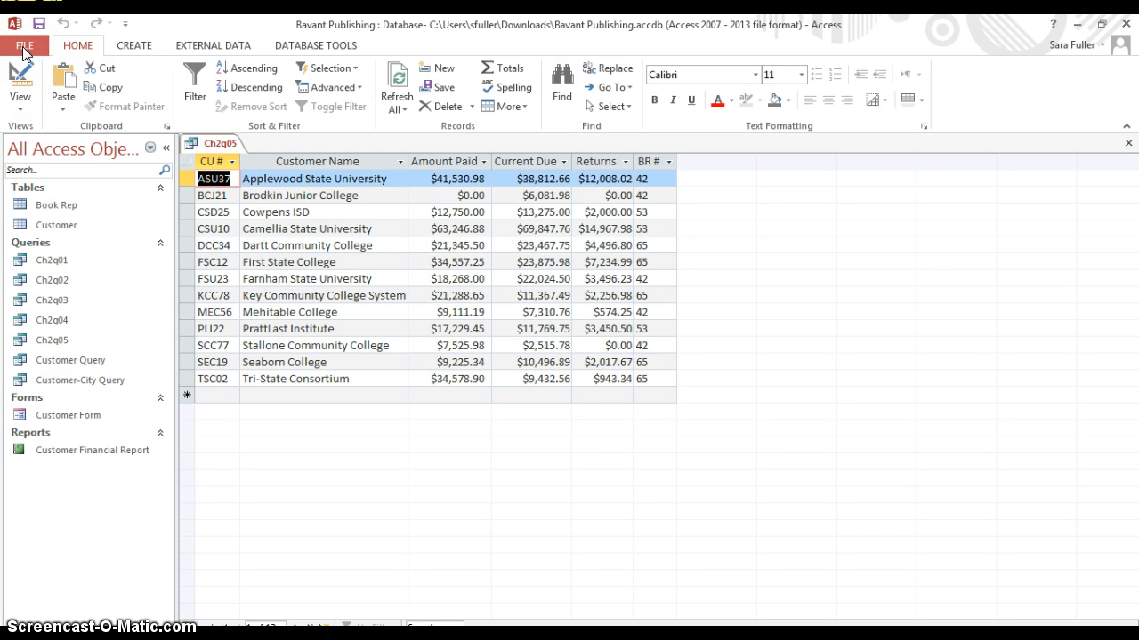
# - Save the modified query as a new query object named Ch2q06
pyautogui.click(24, 50)
pyautogui.click(38, 213)
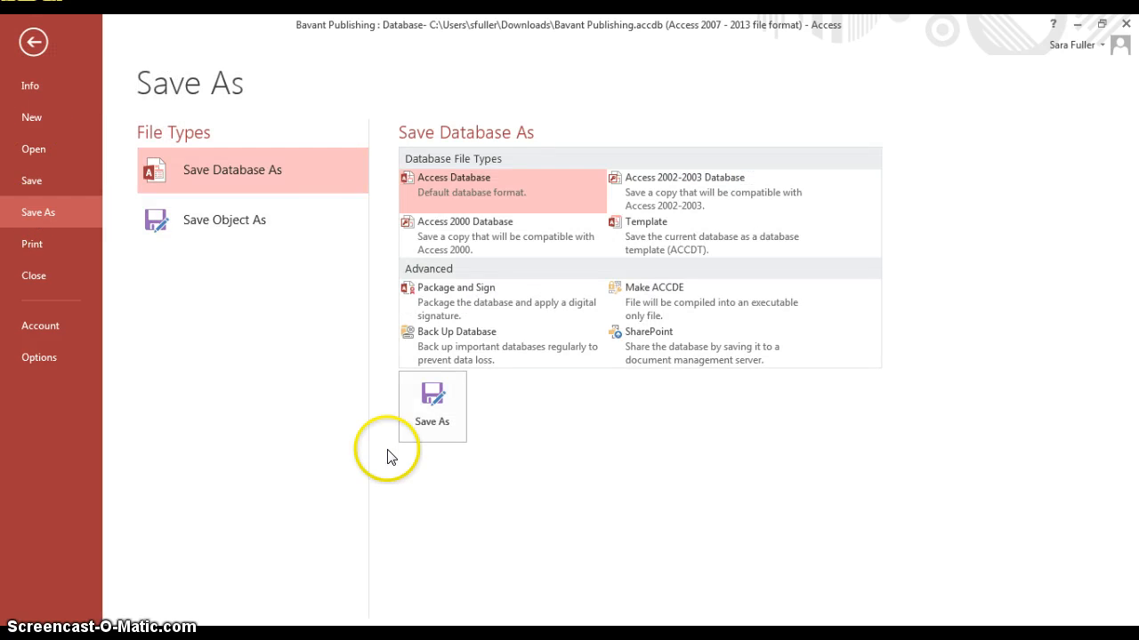
pyautogui.click(264, 216)
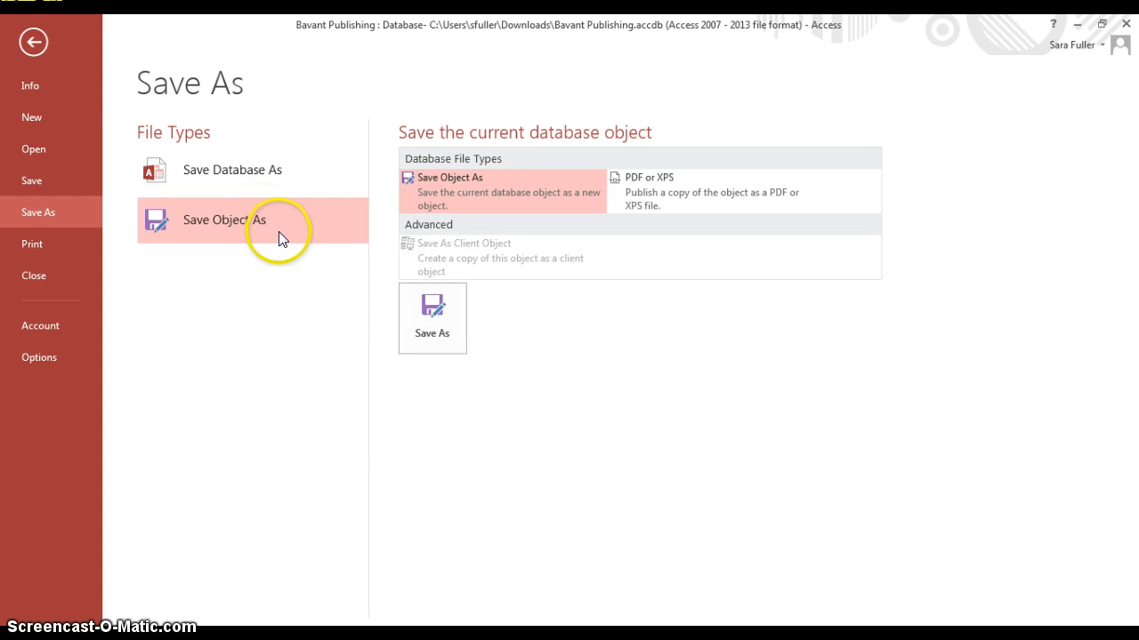
pyautogui.click(446, 310)
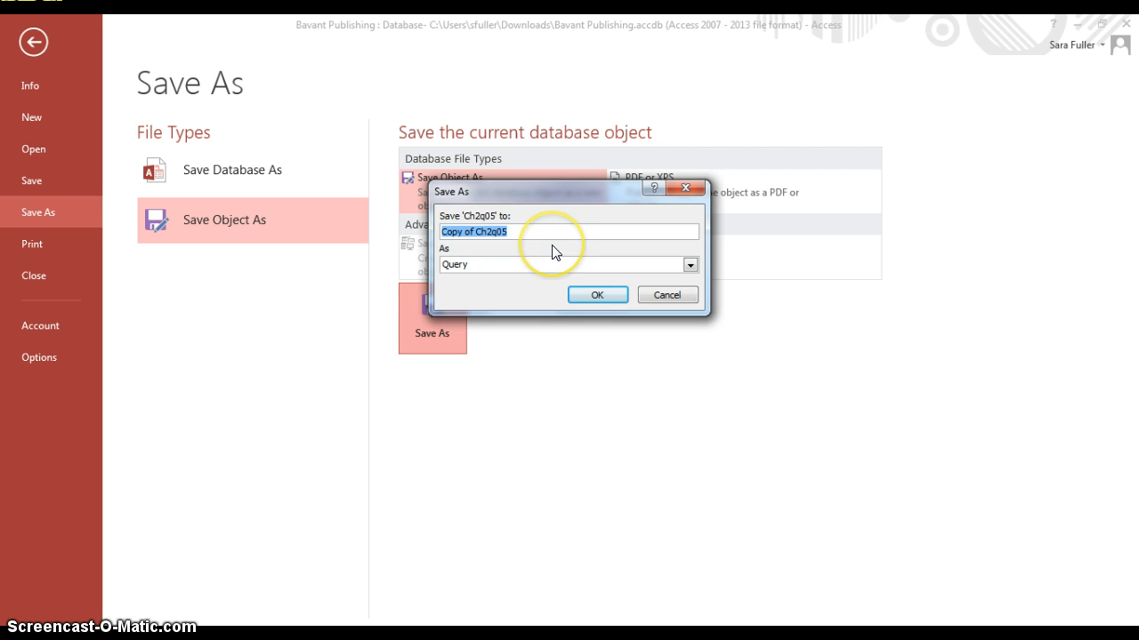
pyautogui.write('Ch2')
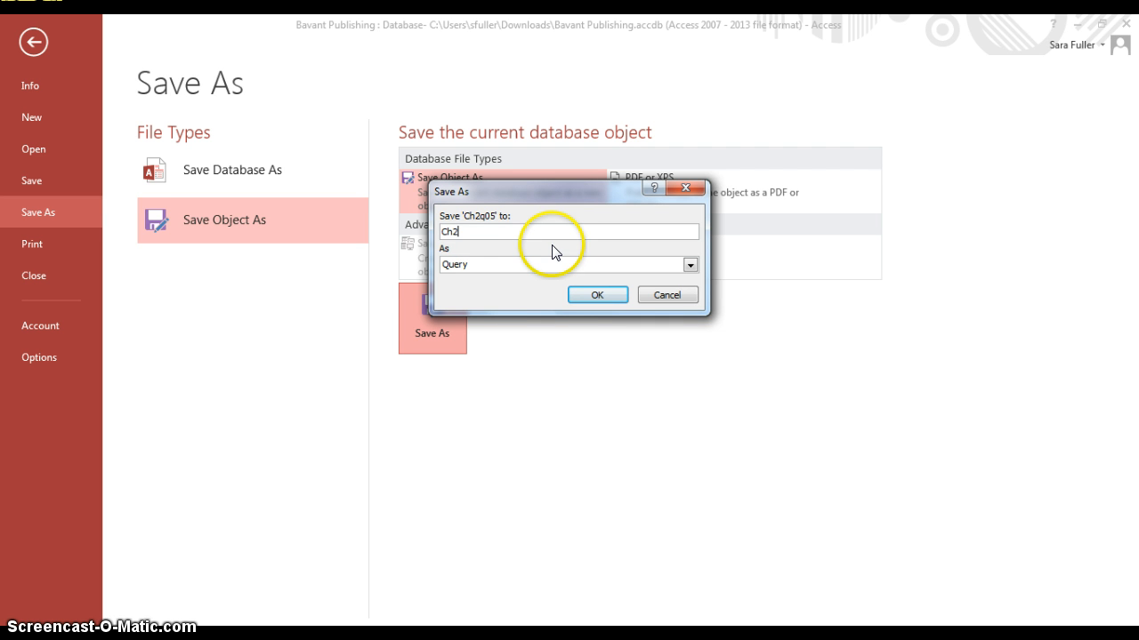
pyautogui.write('q06')
pyautogui.click(606, 287)
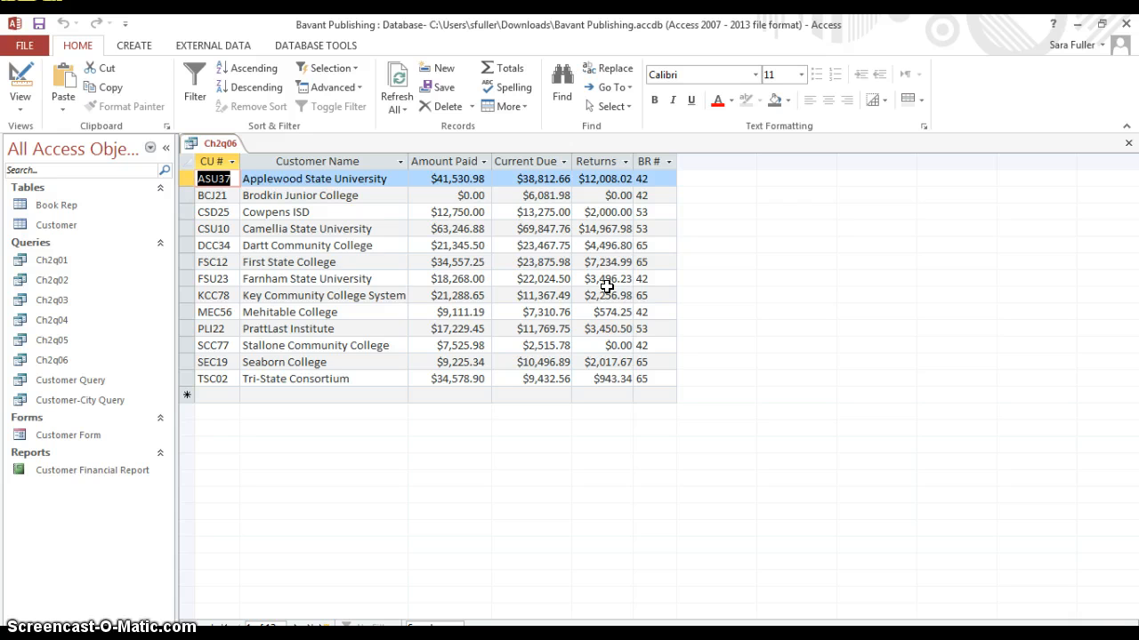
# - Return the Ch2q06 query to Design view
pyautogui.click(24, 105)
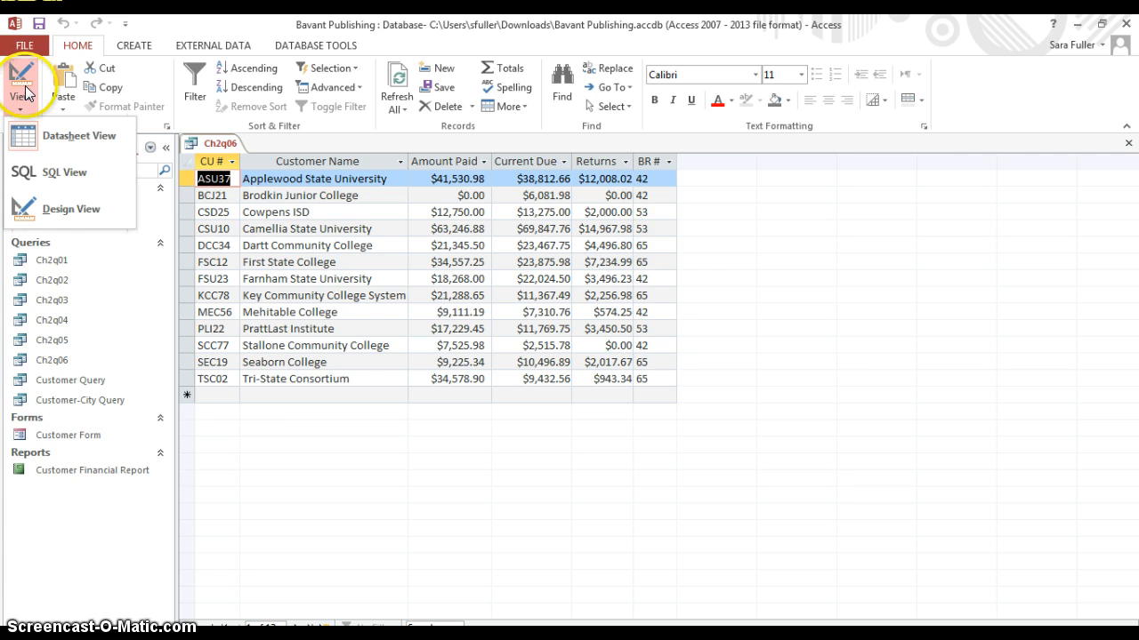
pyautogui.click(46, 211)
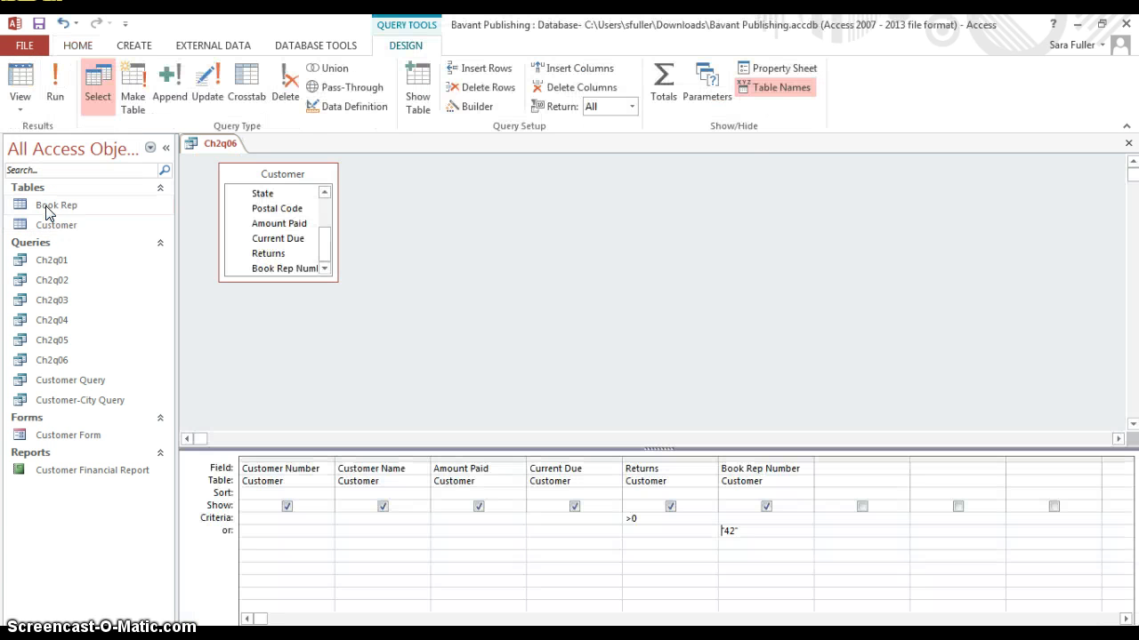